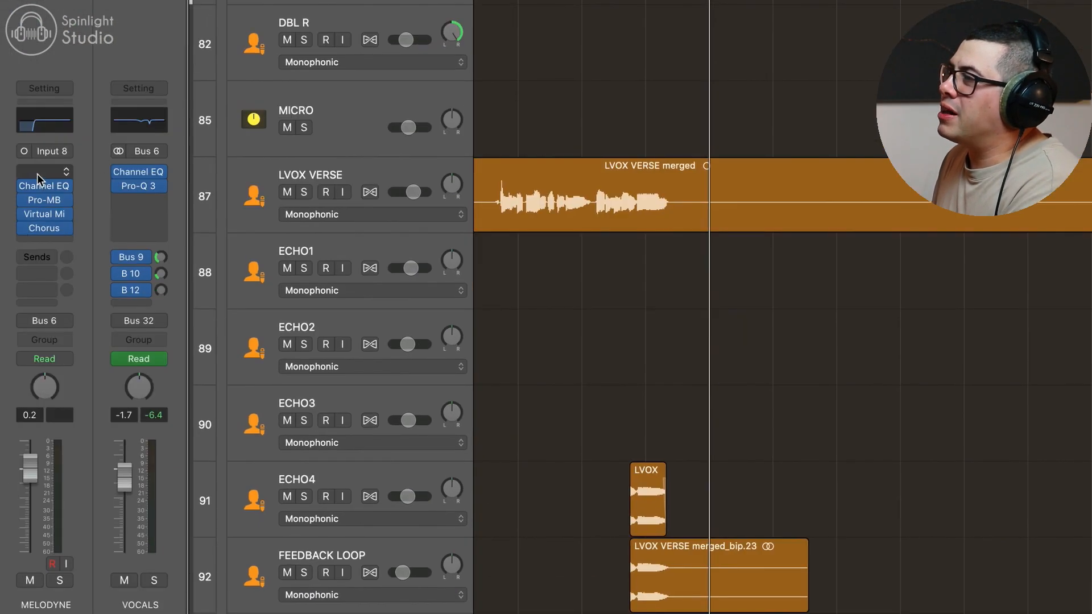
Insert the mono Celemony Melodyne plug-in in the first audio effect slot of the MELODYNE channel.
{"action": "left_click", "coordinate": [37, 172]}
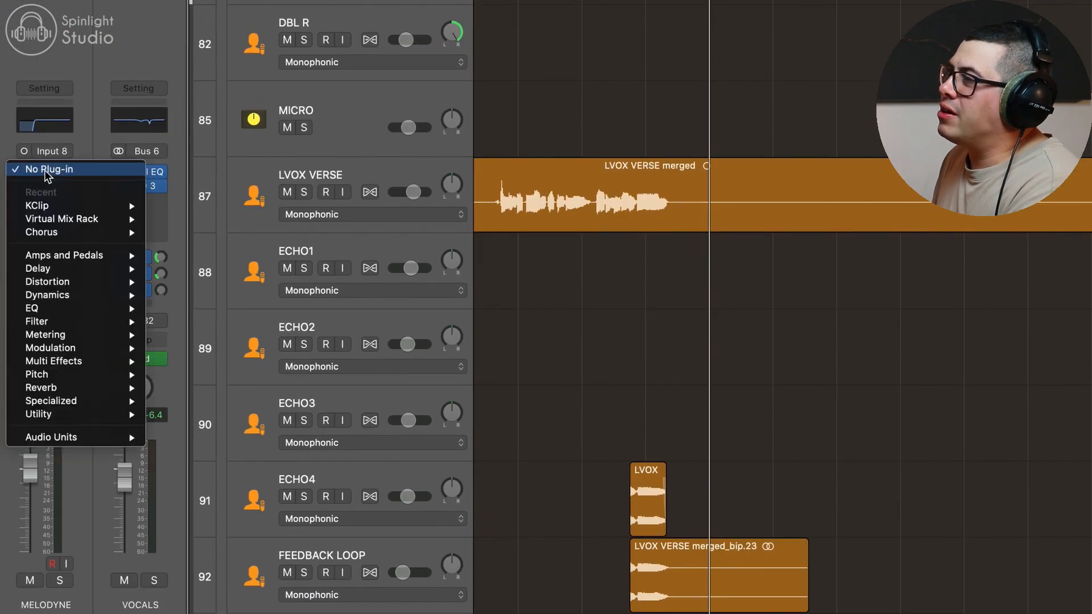
{"action": "mouse_move", "coordinate": [82, 438]}
{"action": "mouse_move", "coordinate": [274, 78]}
{"action": "mouse_move", "coordinate": [392, 78]}
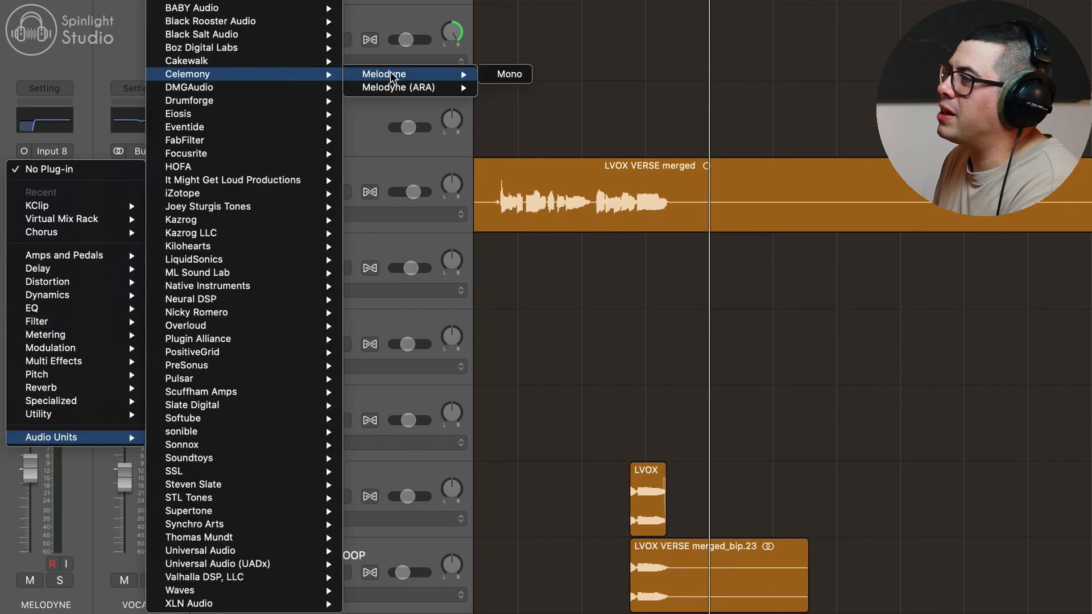
{"action": "left_click", "coordinate": [509, 74]}
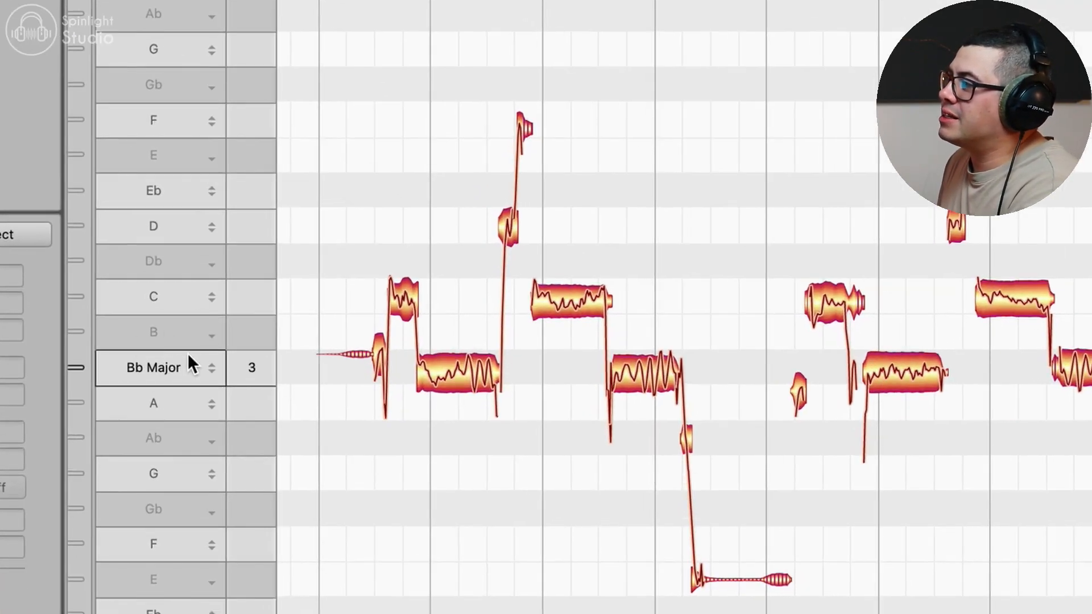
Apply the pitch correction macro to the vocal with Pitch Center at 86% and Pitch Drift at 76%.
{"action": "left_click", "coordinate": [179, 367]}
{"action": "left_click", "coordinate": [169, 363]}
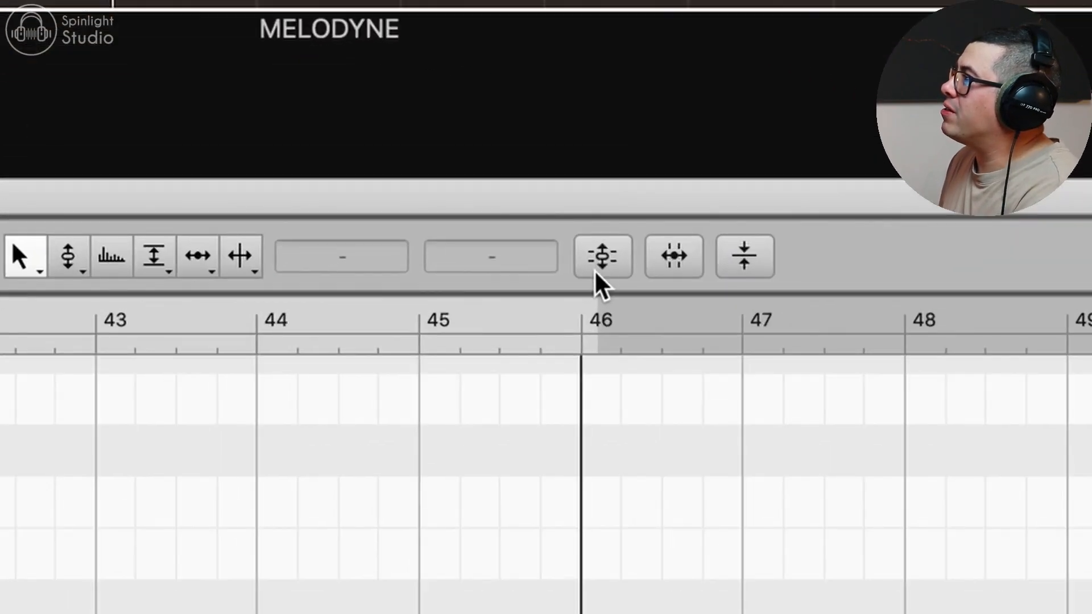
{"action": "left_click", "coordinate": [602, 256]}
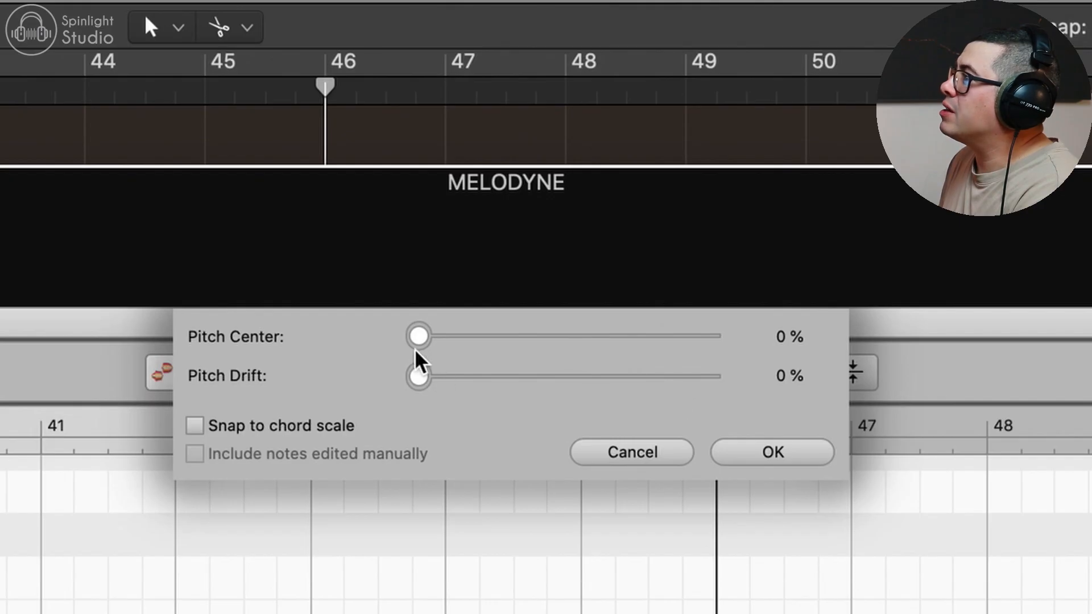
{"action": "left_click_drag", "start_coordinate": [419, 358], "coordinate": [675, 348]}
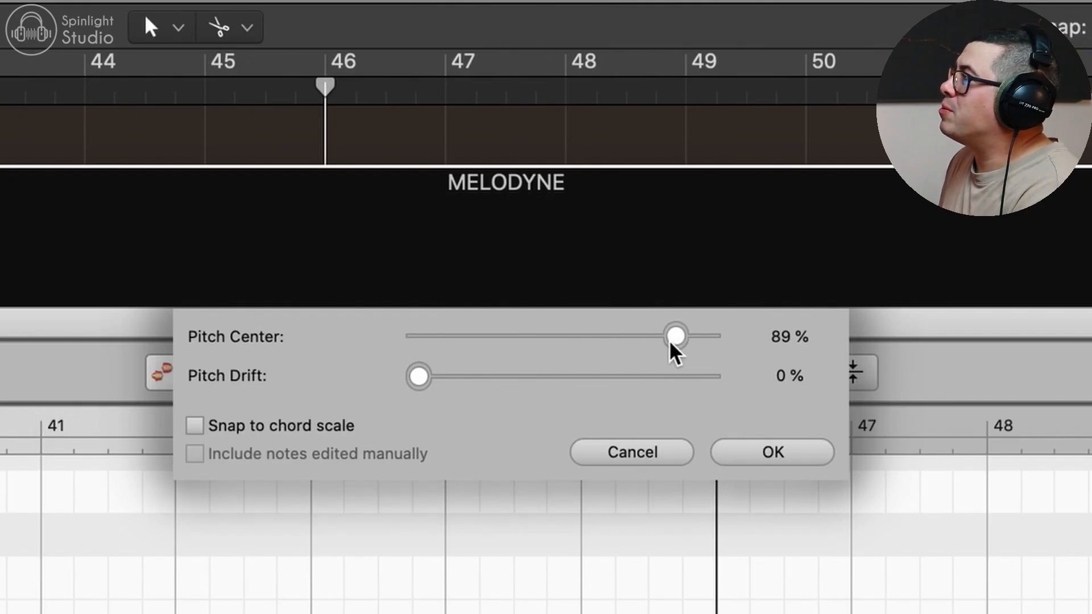
{"action": "left_click_drag", "start_coordinate": [447, 378], "coordinate": [626, 376]}
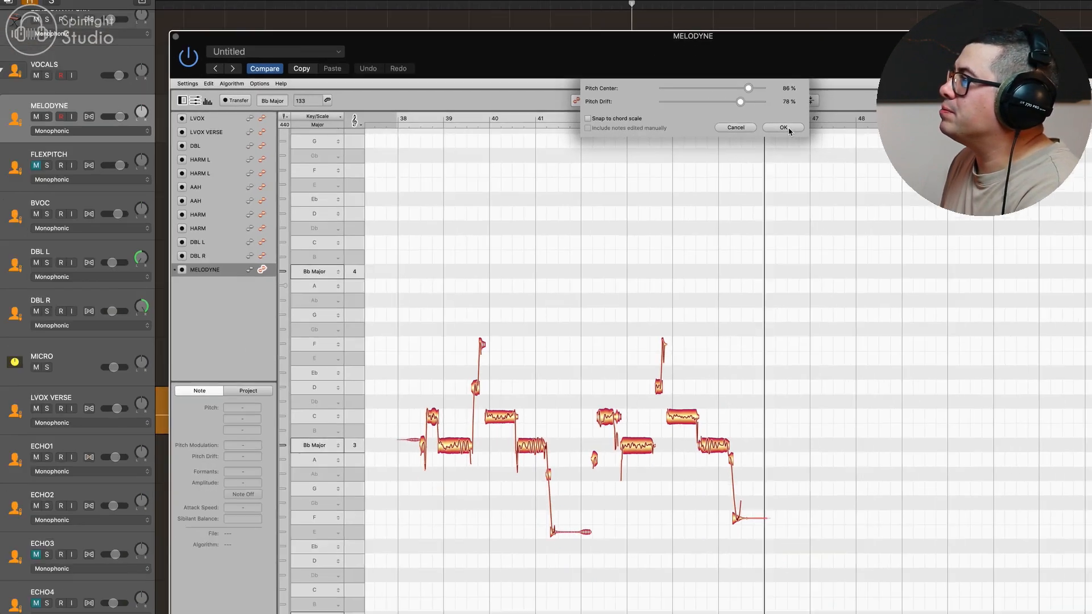
{"action": "left_click", "coordinate": [773, 452]}
Split the tail off the C note in bar 42, move the short A note before it up to Bb, and play the result.
{"action": "left_click_drag", "start_coordinate": [508, 488], "coordinate": [576, 495]}
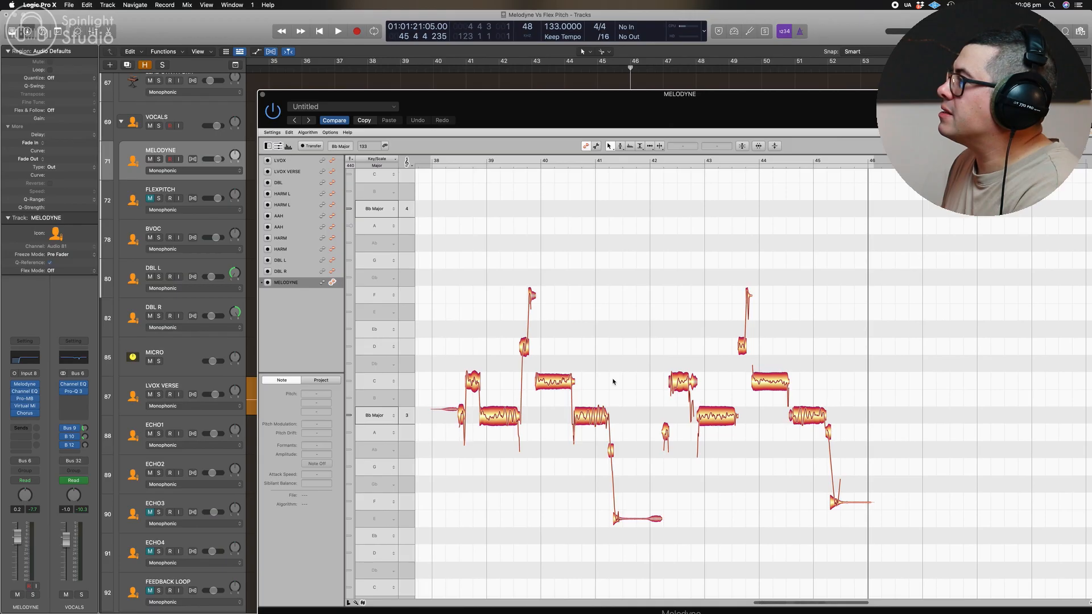
{"action": "left_click", "coordinate": [694, 380]}
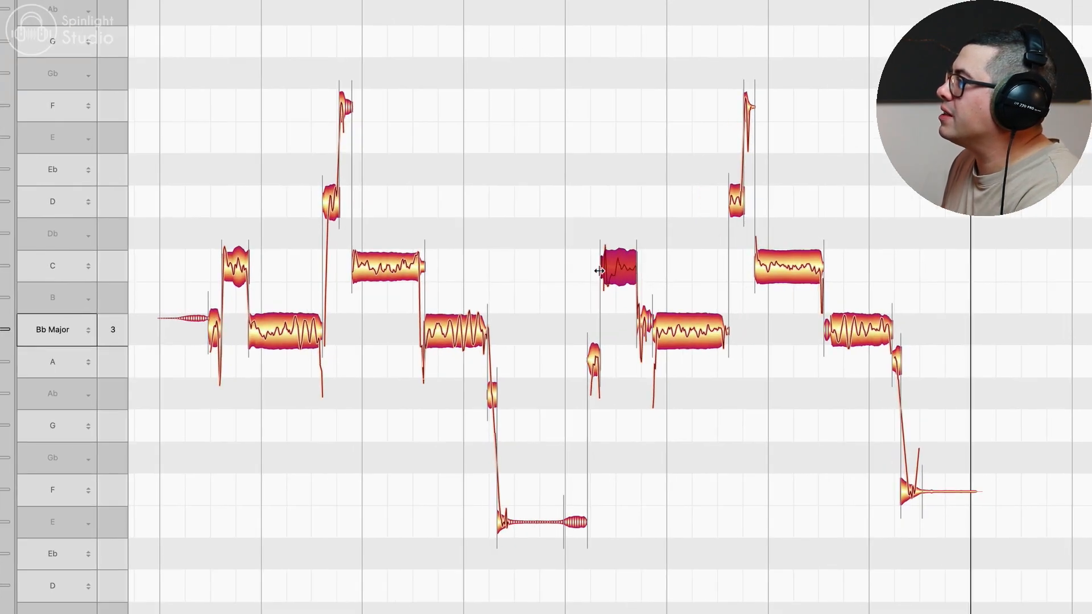
{"action": "right_click", "coordinate": [721, 305]}
{"action": "left_click", "coordinate": [643, 310]}
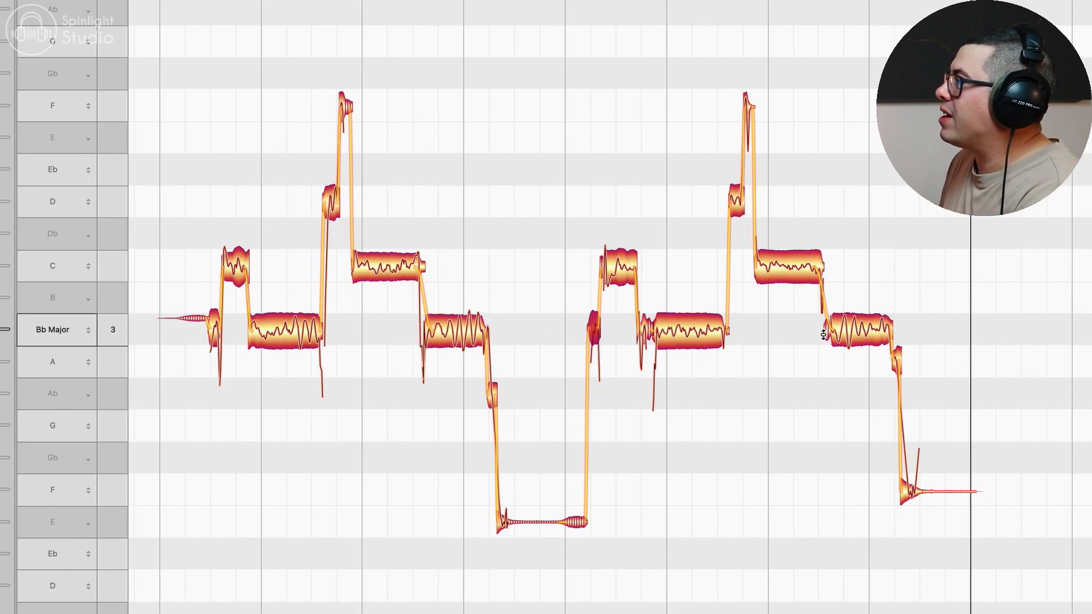
{"action": "key", "text": "space"}
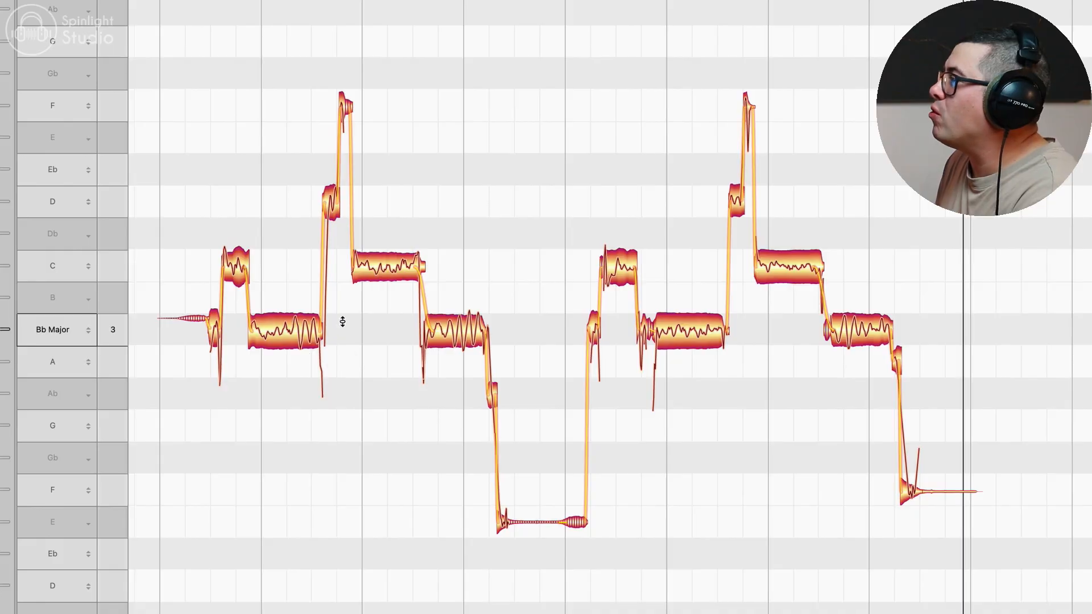
Even out the held C note at bar 40 with the Pitch Drift tool and switch to the Pitch Modulation tool.
{"action": "right_click", "coordinate": [334, 309]}
{"action": "left_click", "coordinate": [333, 309]}
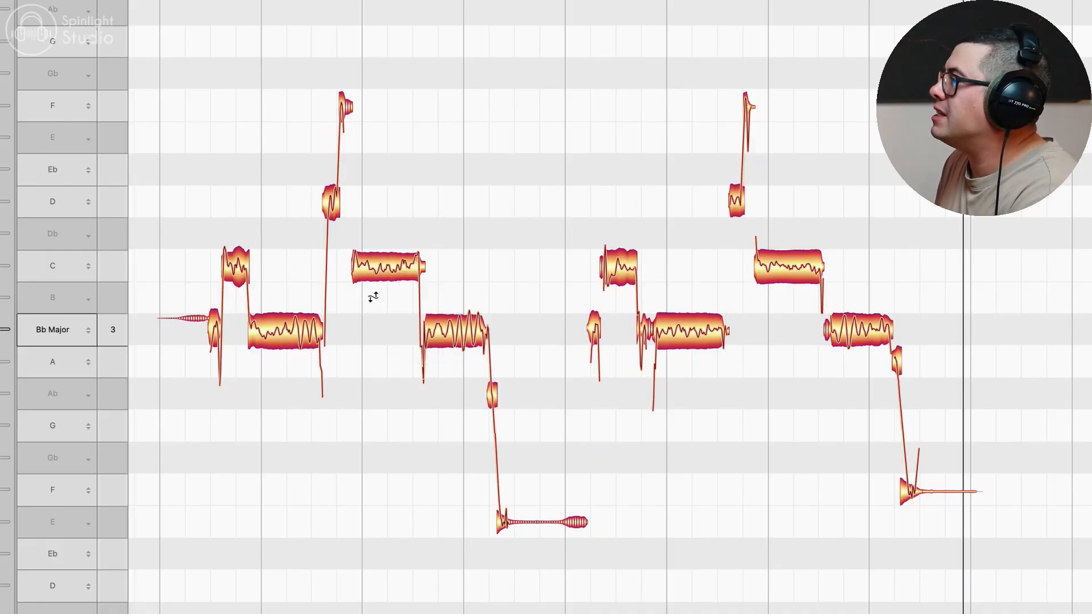
{"action": "left_click", "coordinate": [378, 269]}
{"action": "right_click", "coordinate": [382, 227]}
{"action": "left_click", "coordinate": [382, 228]}
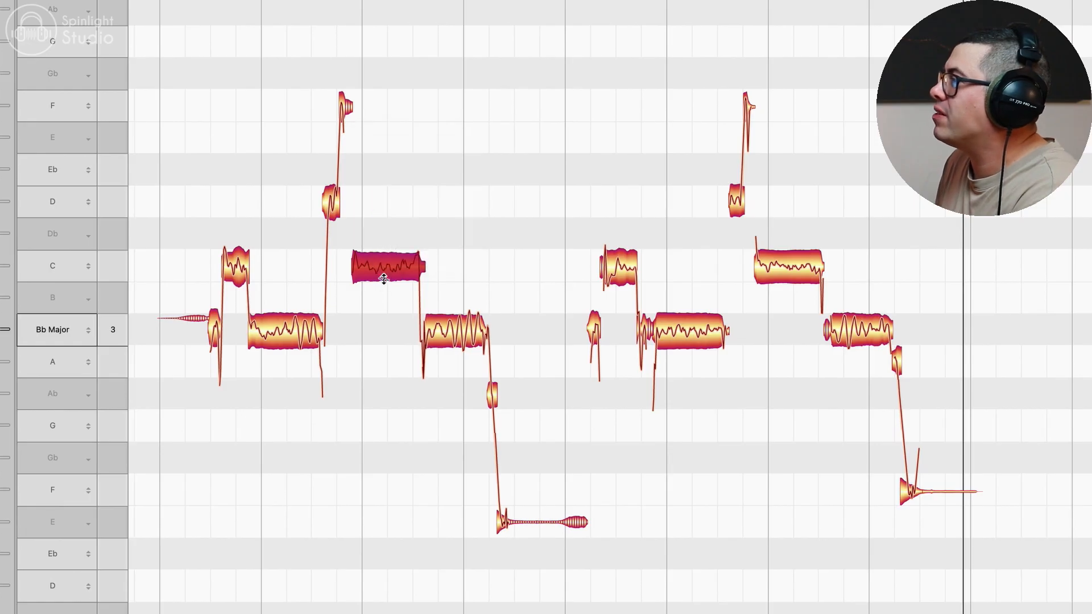
Adjust the pitch modulation of the held Bb notes in both phrases and play the vocal back.
{"action": "left_click", "coordinate": [448, 317]}
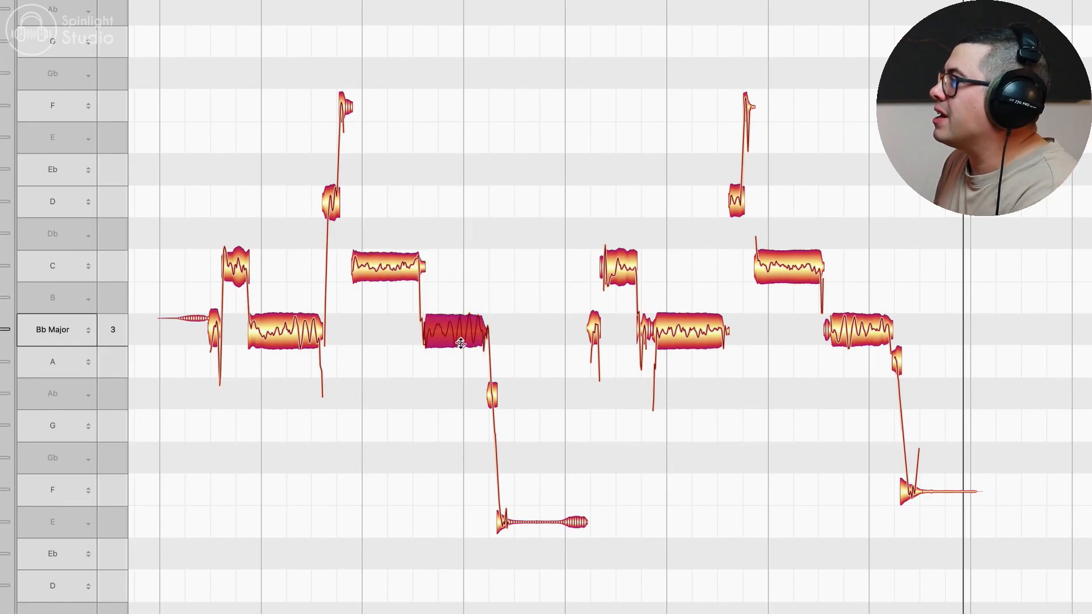
{"action": "left_click", "coordinate": [262, 335]}
{"action": "left_click", "coordinate": [659, 317]}
{"action": "left_click", "coordinate": [861, 334]}
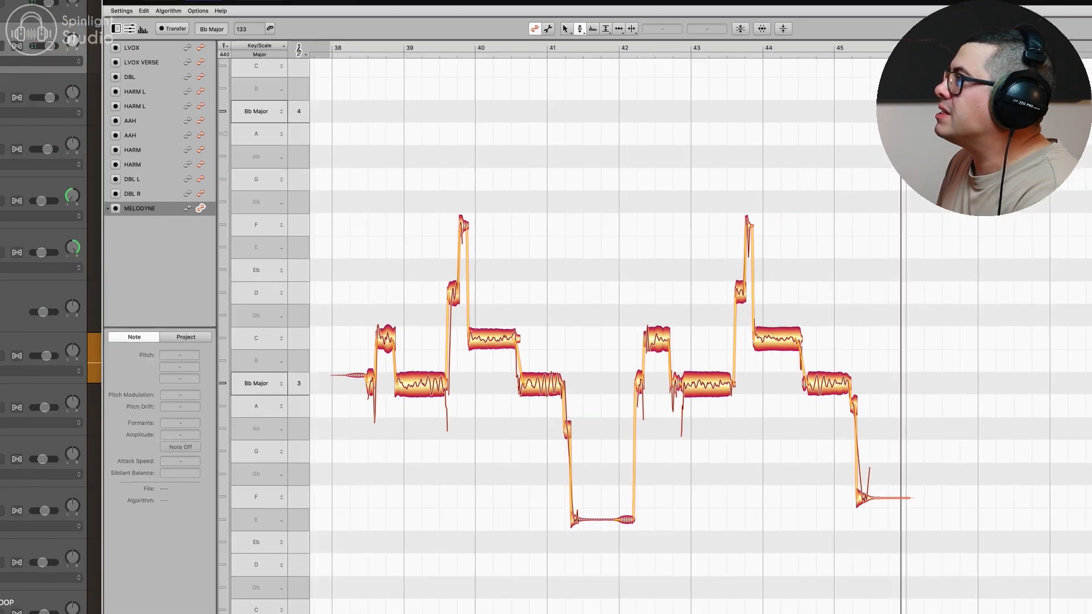
{"action": "left_click_drag", "start_coordinate": [489, 115], "coordinate": [387, 227]}
{"action": "key", "text": "space"}
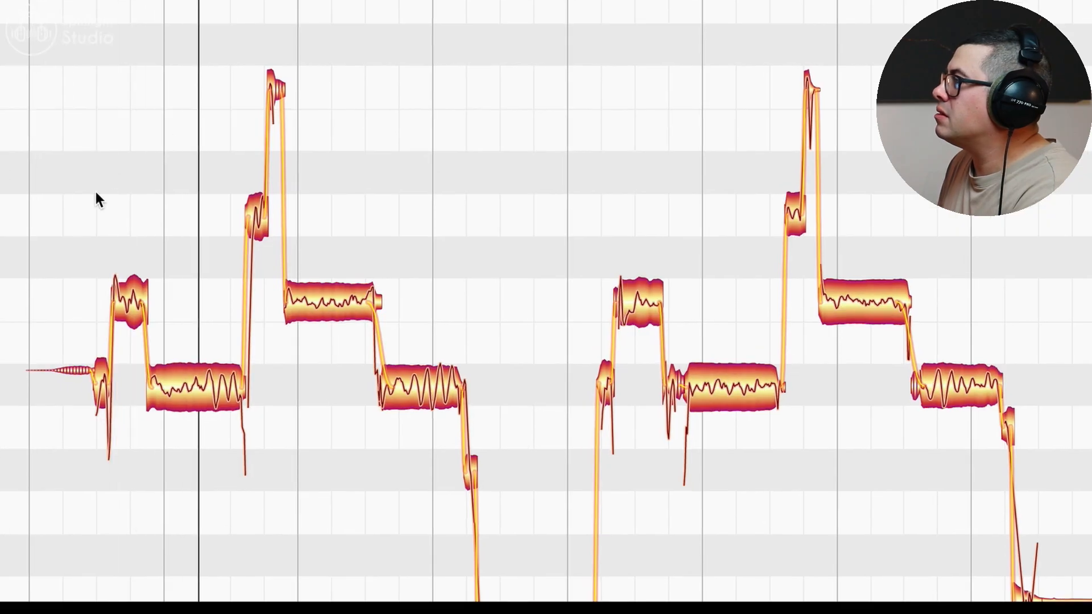
Smooth the pitch modulation and drift of the short Bb and C notes that open the first phrase in bar 38.
{"action": "left_click_drag", "start_coordinate": [199, 319], "coordinate": [364, 358]}
{"action": "left_click_drag", "start_coordinate": [293, 265], "coordinate": [304, 261]}
{"action": "right_click", "coordinate": [304, 261]}
{"action": "left_click", "coordinate": [302, 310]}
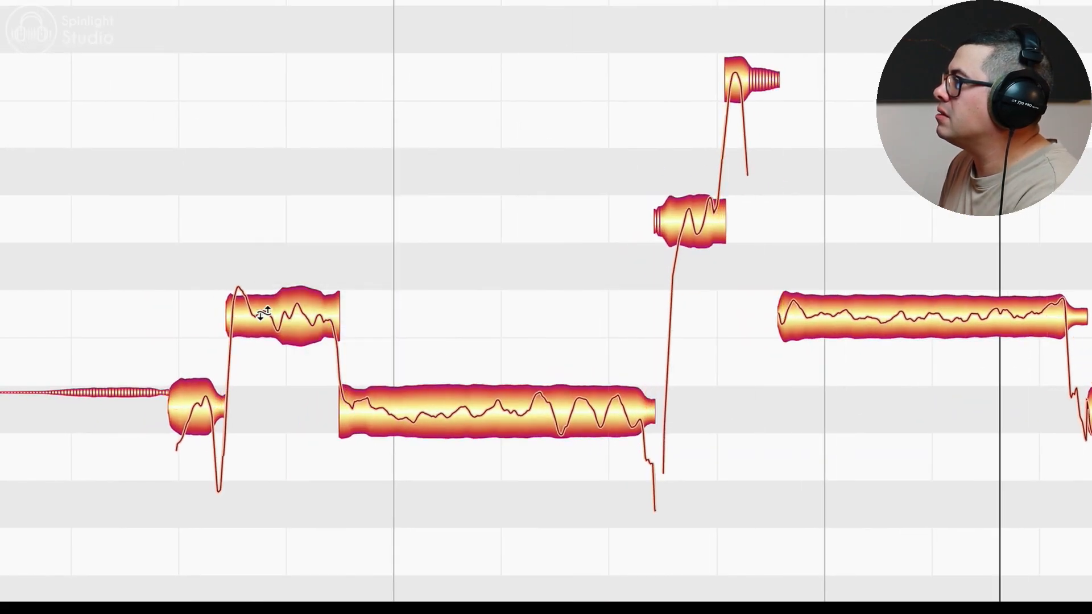
{"action": "left_click", "coordinate": [262, 315]}
{"action": "left_click", "coordinate": [190, 424]}
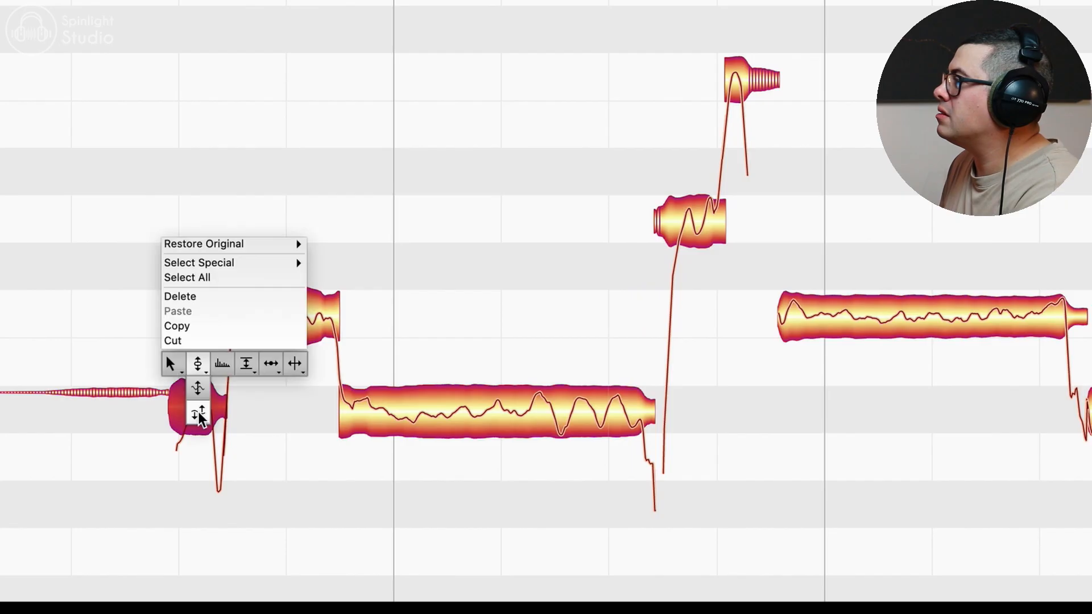
{"action": "left_click", "coordinate": [267, 340]}
Refine the pitch modulation and drift of the long Bb and C notes in bars 39 and 40.
{"action": "left_click", "coordinate": [597, 393]}
{"action": "right_click", "coordinate": [454, 354]}
{"action": "left_click", "coordinate": [455, 392]}
{"action": "left_click", "coordinate": [907, 336]}
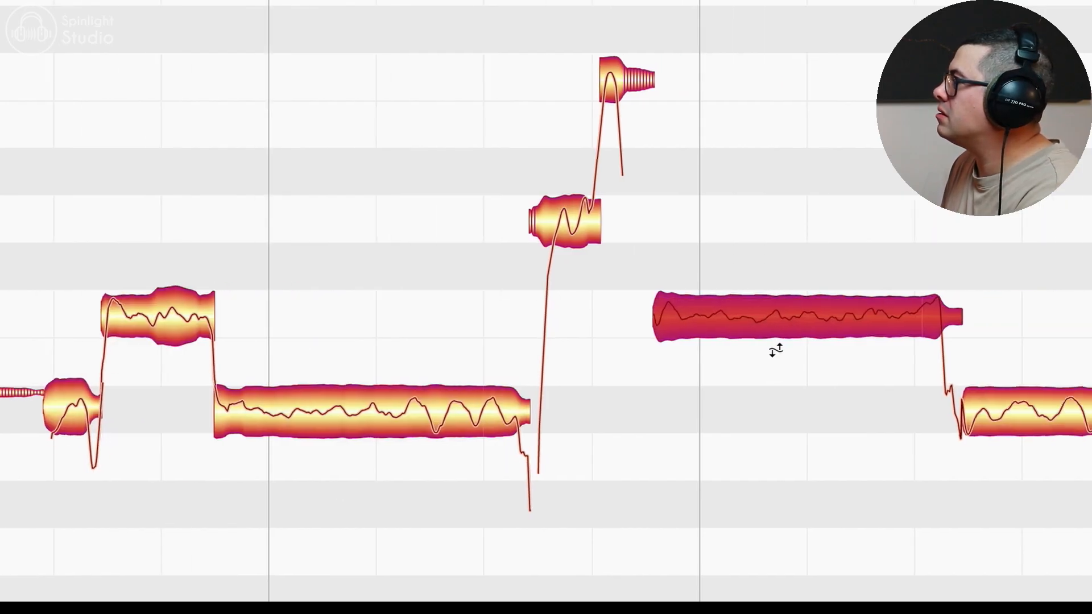
{"action": "right_click", "coordinate": [909, 319]}
{"action": "left_click", "coordinate": [415, 273]}
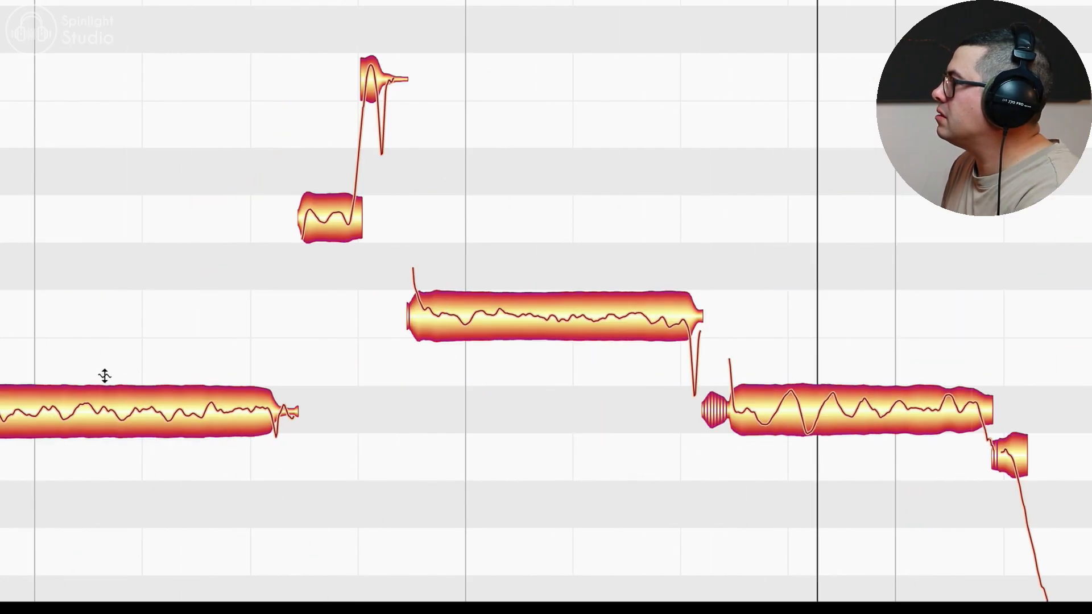
Even out the pitch drift of the held C and following Bb notes around bar 44.
{"action": "right_click", "coordinate": [437, 303]}
{"action": "left_click", "coordinate": [463, 324]}
{"action": "left_click", "coordinate": [465, 325]}
{"action": "left_click", "coordinate": [781, 391]}
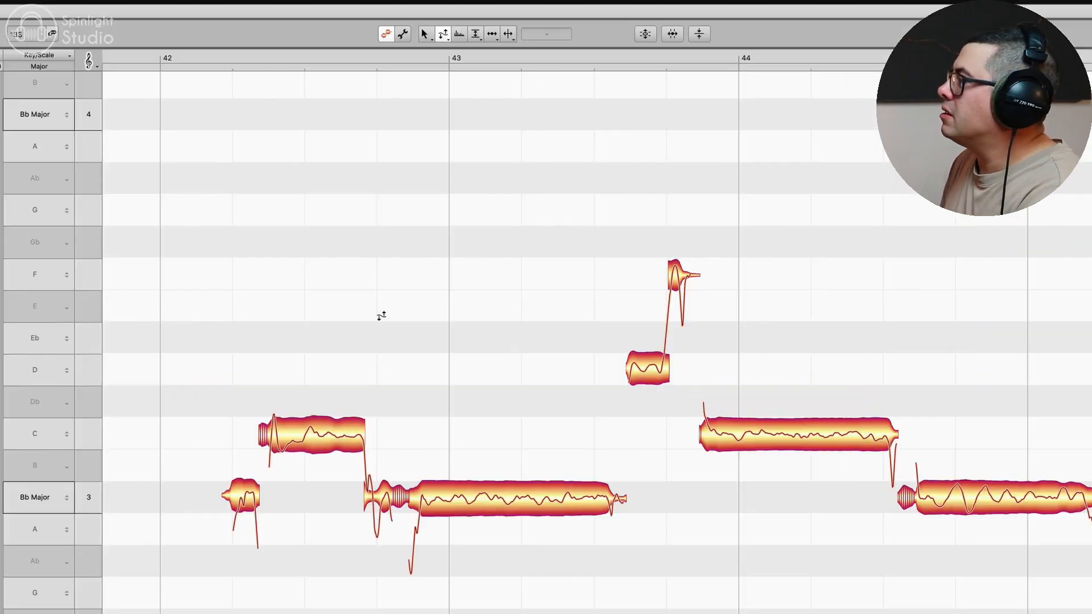
Flatten the C note's pitch drift in bar 42 and adjust the pitch modulation of the Bb notes around it.
{"action": "left_click_drag", "start_coordinate": [330, 435], "coordinate": [328, 469]}
{"action": "right_click", "coordinate": [295, 380]}
{"action": "left_click", "coordinate": [295, 379]}
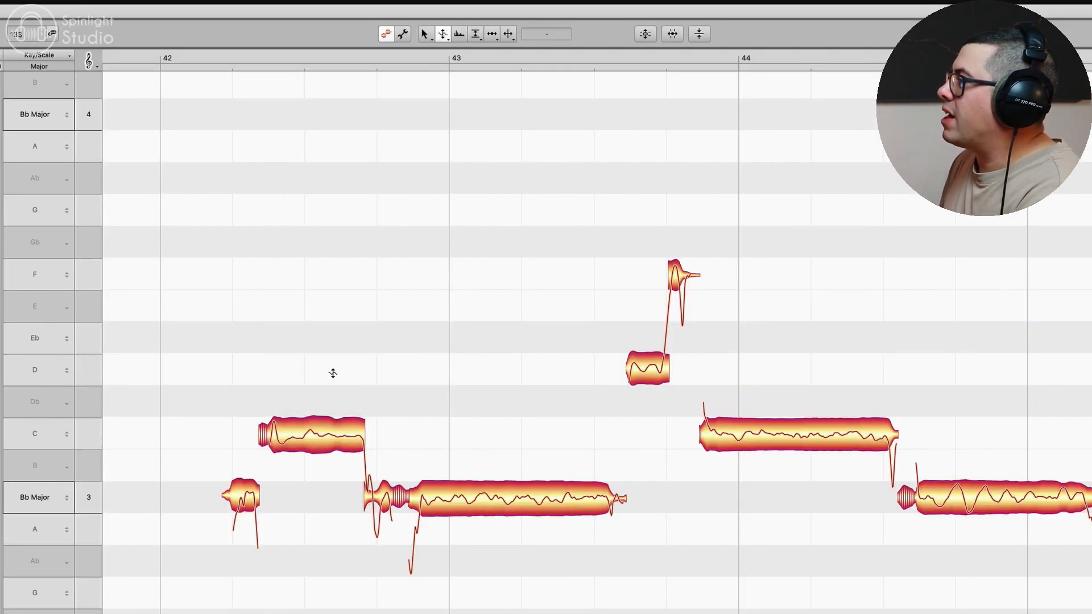
{"action": "left_click", "coordinate": [468, 499]}
{"action": "left_click", "coordinate": [250, 496]}
Return to the first phrase and fine-tune the pitch curves of its opening notes.
{"action": "left_click", "coordinate": [383, 339]}
{"action": "scroll", "coordinate": [512, 336], "scroll_direction": "down", "scroll_amount": 4}
{"action": "scroll", "coordinate": [454, 335], "scroll_direction": "left", "scroll_amount": 10}
{"action": "left_click", "coordinate": [387, 378]}
{"action": "left_click_drag", "start_coordinate": [408, 277], "coordinate": [408, 279]}
{"action": "right_click", "coordinate": [354, 217]}
{"action": "left_click", "coordinate": [354, 231]}
{"action": "left_click_drag", "start_coordinate": [188, 436], "coordinate": [187, 463]}
Adjust the short C note in bar 38 with the Pitch Drift tool.
{"action": "right_click", "coordinate": [205, 420]}
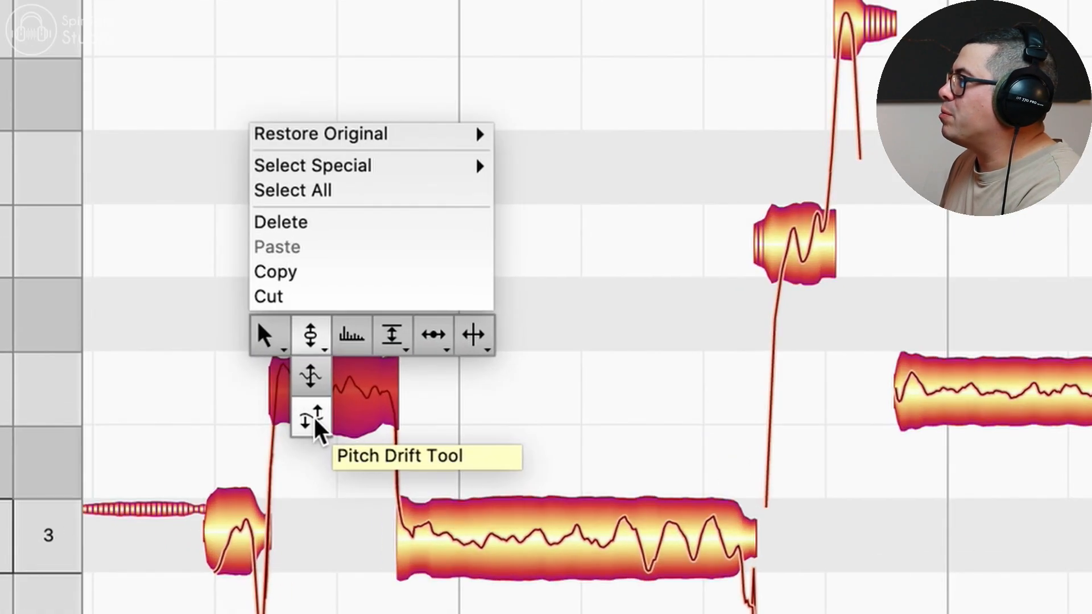
{"action": "left_click", "coordinate": [203, 420]}
{"action": "left_click_drag", "start_coordinate": [307, 398], "coordinate": [307, 396]}
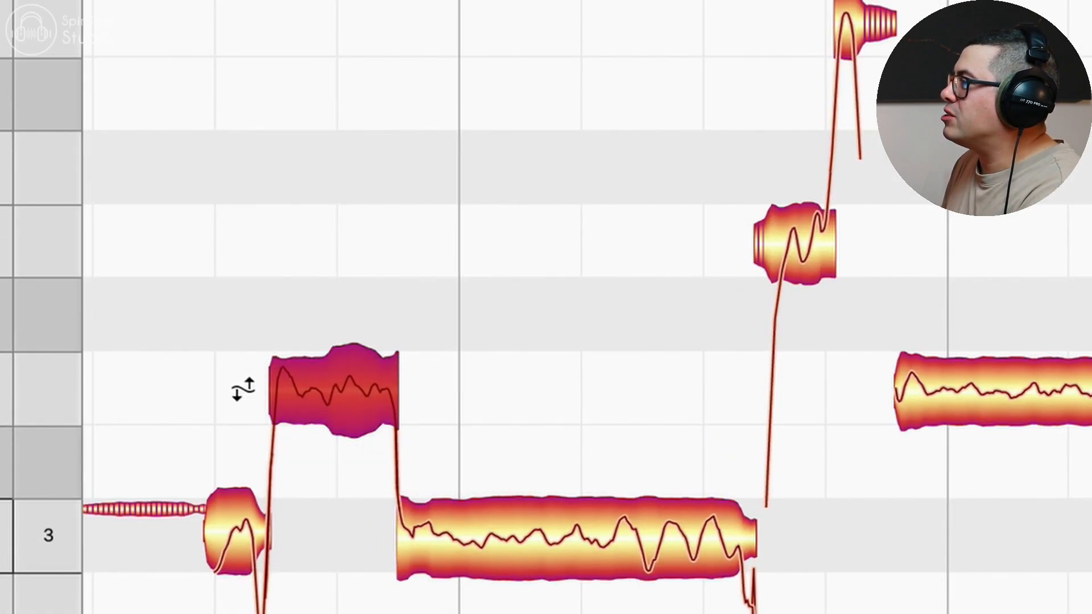
Reduce the pitch modulation of the long Bb notes in the first phrase with the Pitch Modulation tool.
{"action": "right_click", "coordinate": [330, 367]}
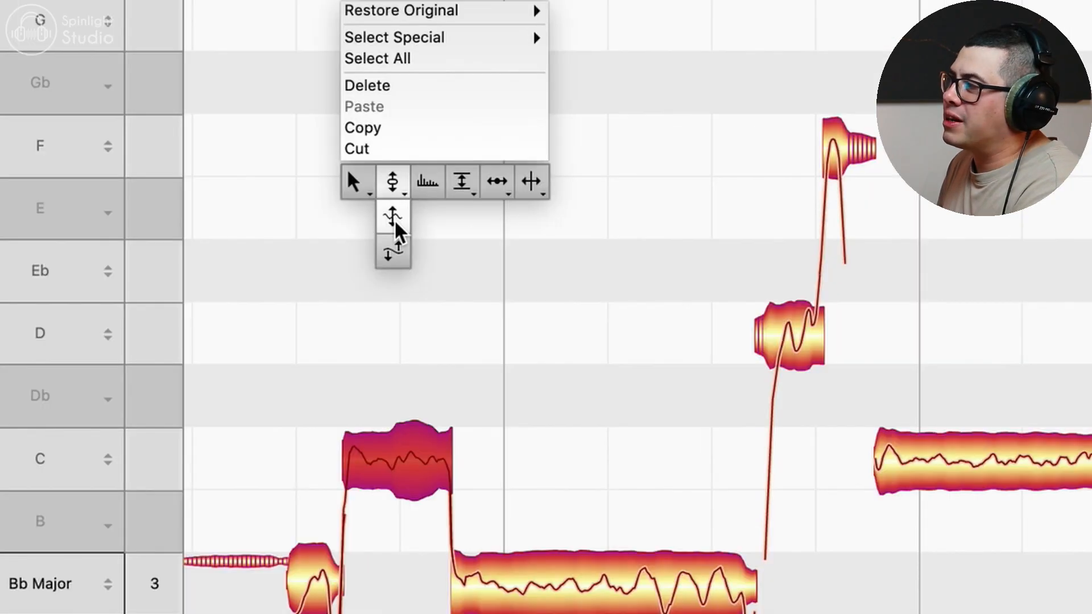
{"action": "left_click", "coordinate": [393, 217]}
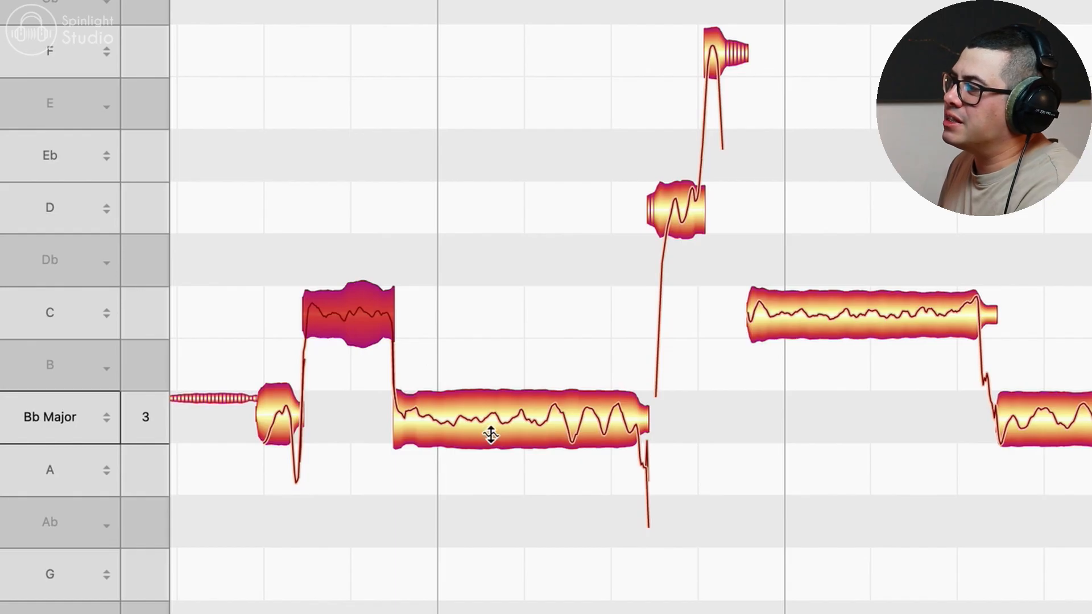
{"action": "left_click_drag", "start_coordinate": [490, 432], "coordinate": [522, 438]}
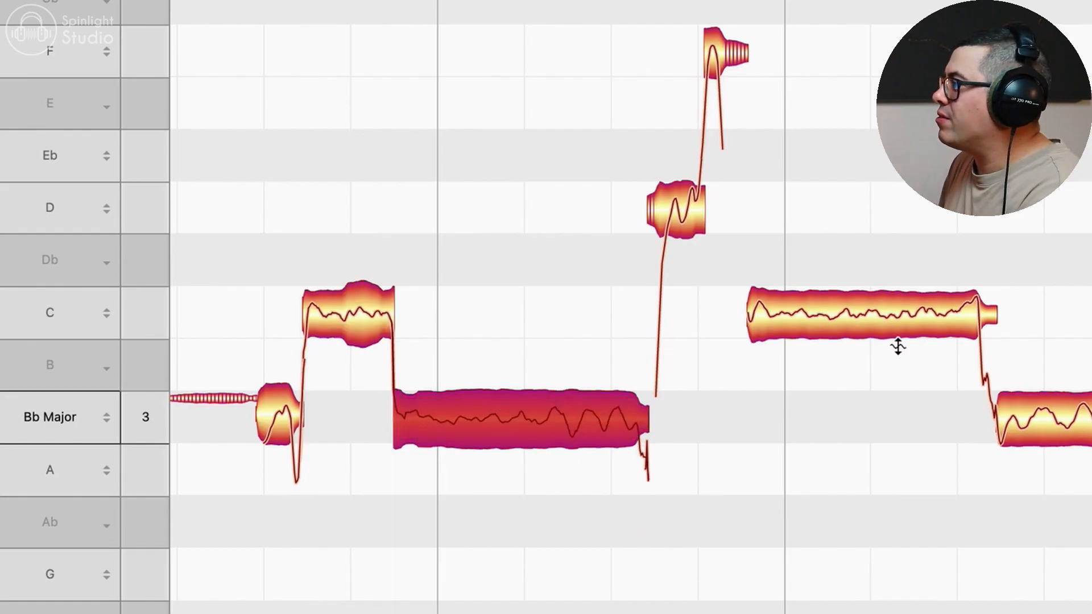
{"action": "left_click", "coordinate": [1081, 427]}
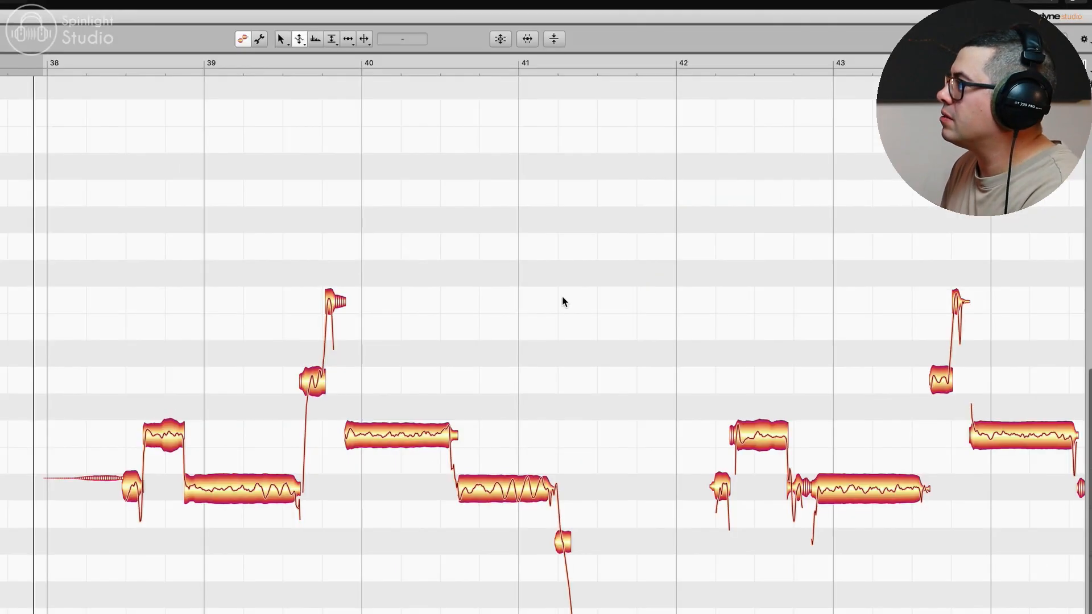
Play back both tuned phrases from bar 38 and check the corrected notes by ear.
{"action": "left_click_drag", "start_coordinate": [563, 302], "coordinate": [502, 272]}
{"action": "scroll", "coordinate": [501, 272], "scroll_direction": "right", "scroll_amount": 3}
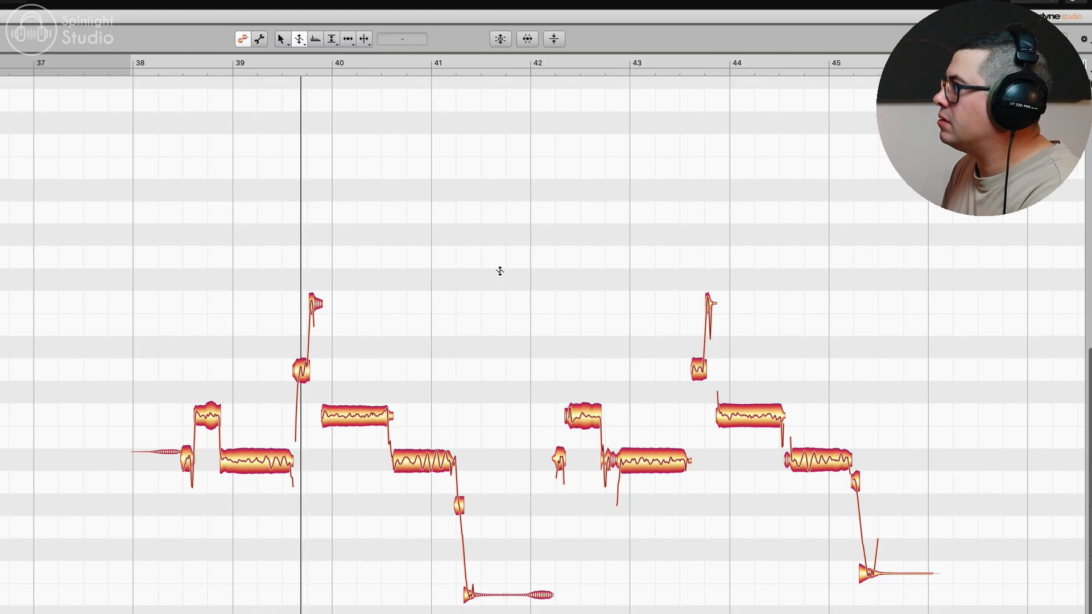
{"action": "scroll", "coordinate": [499, 271], "scroll_direction": "right", "scroll_amount": 1}
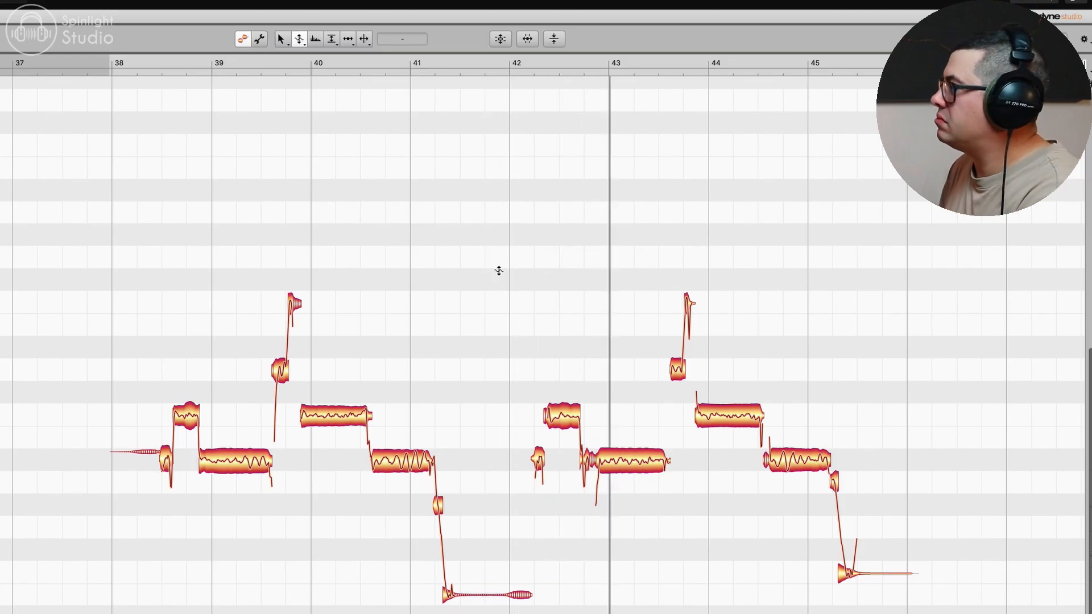
{"action": "left_click", "coordinate": [631, 460]}
{"action": "left_click", "coordinate": [720, 432]}
{"action": "left_click", "coordinate": [727, 415]}
{"action": "left_click", "coordinate": [796, 460]}
{"action": "left_click", "coordinate": [803, 367]}
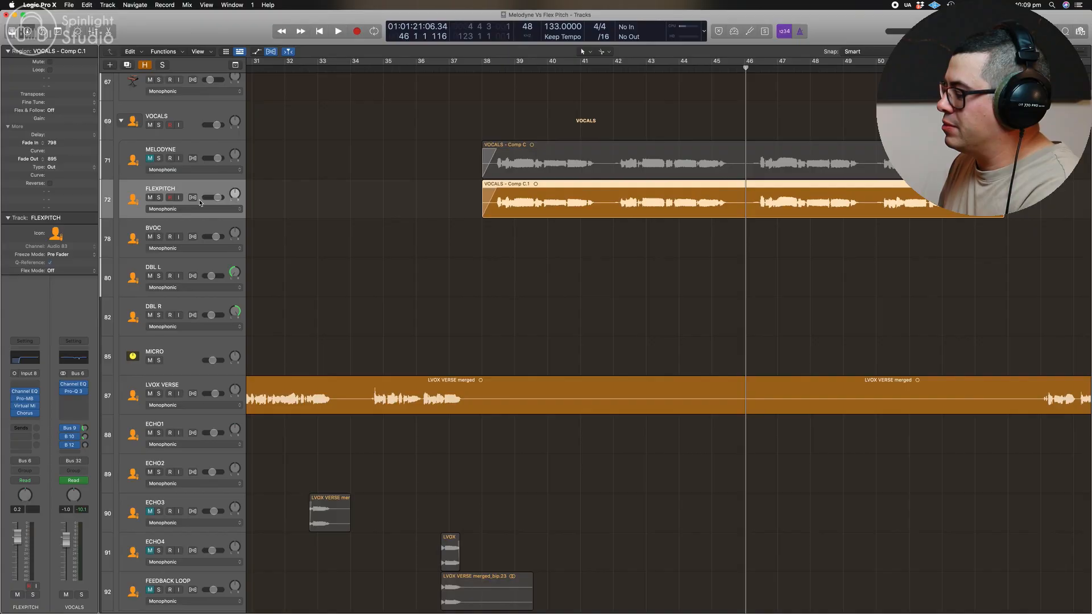
Enable Flex on the FLEXPITCH track, set its mode to Flex Pitch, and enlarge the track to show its notes.
{"action": "key", "text": "super+f"}
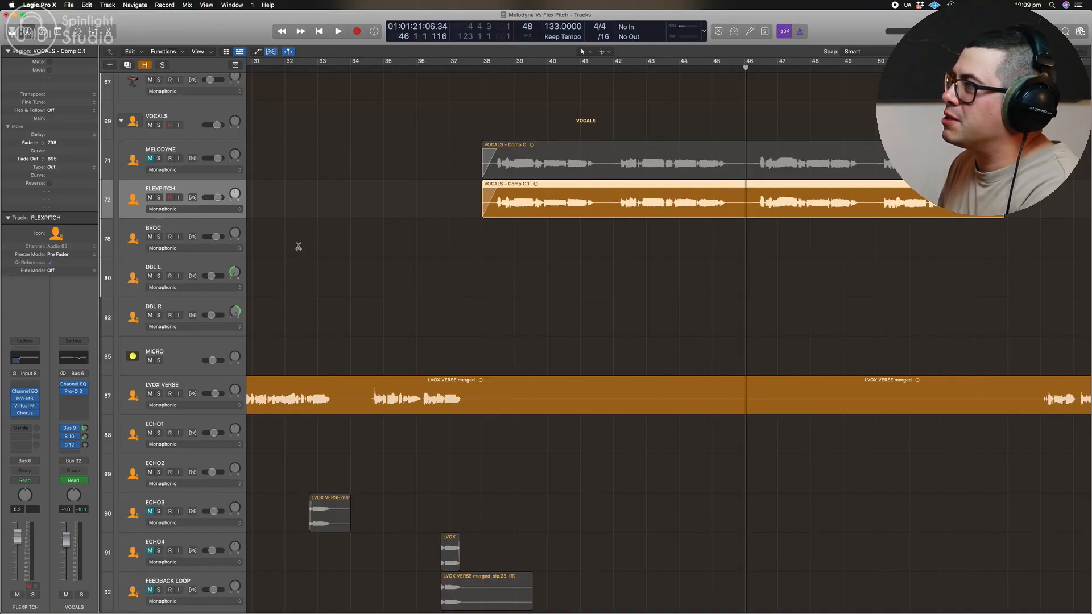
{"action": "left_click", "coordinate": [191, 205]}
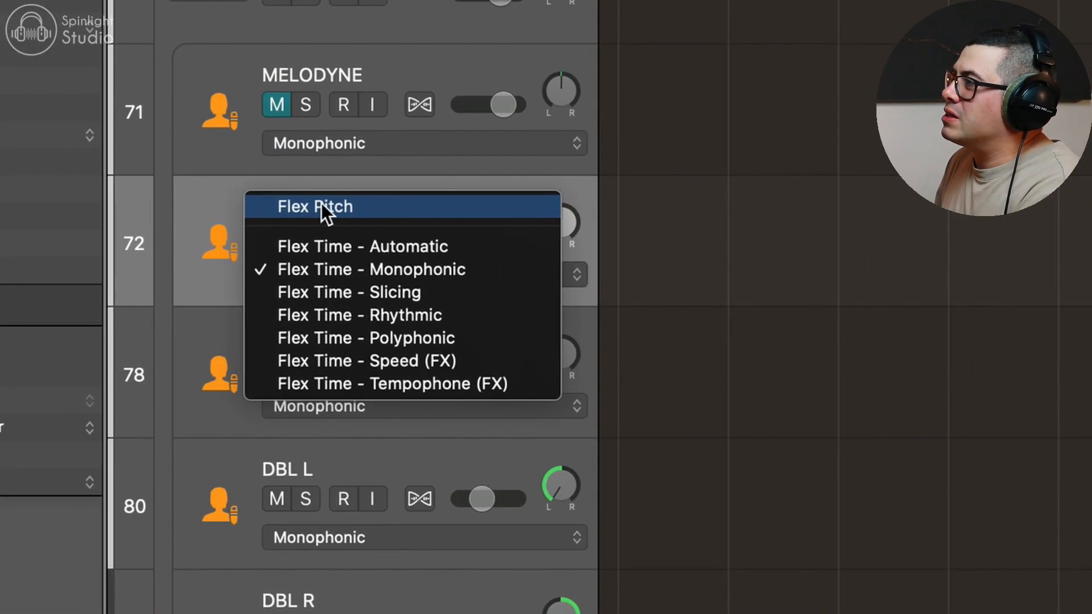
{"action": "left_click", "coordinate": [340, 205]}
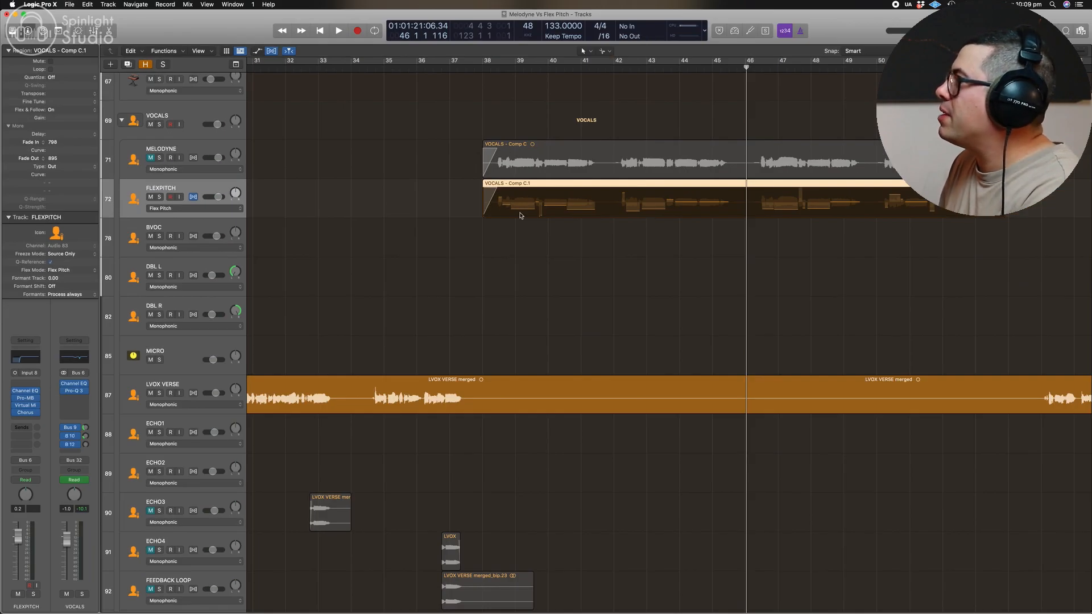
{"action": "key", "text": "ctrl+z"}
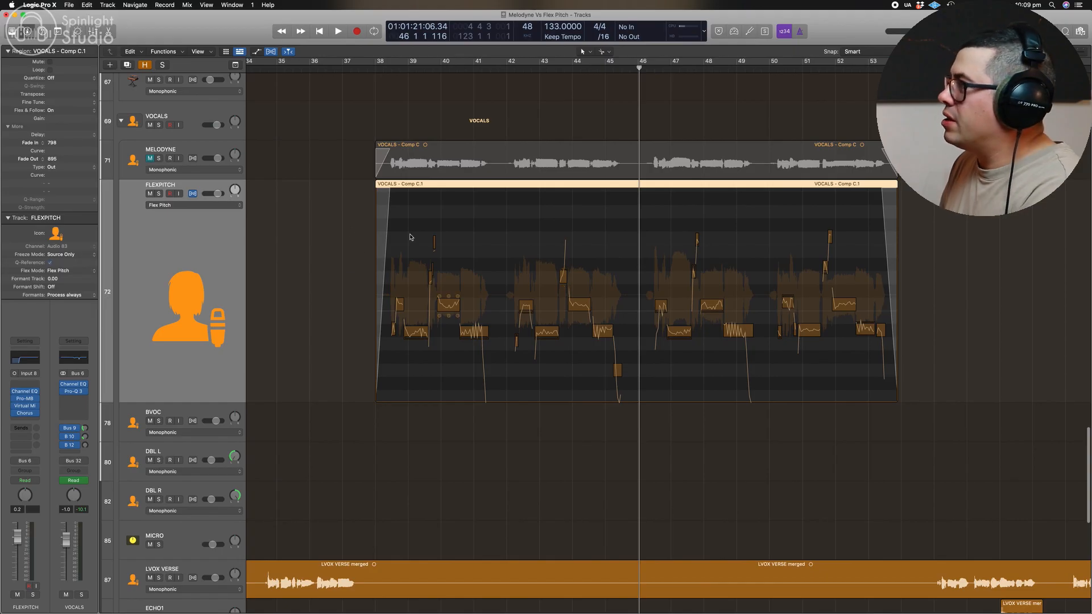
Open the FLEXPITCH vocal region in the track editor and show its Flex Pitch notes.
{"action": "double_click", "coordinate": [452, 186]}
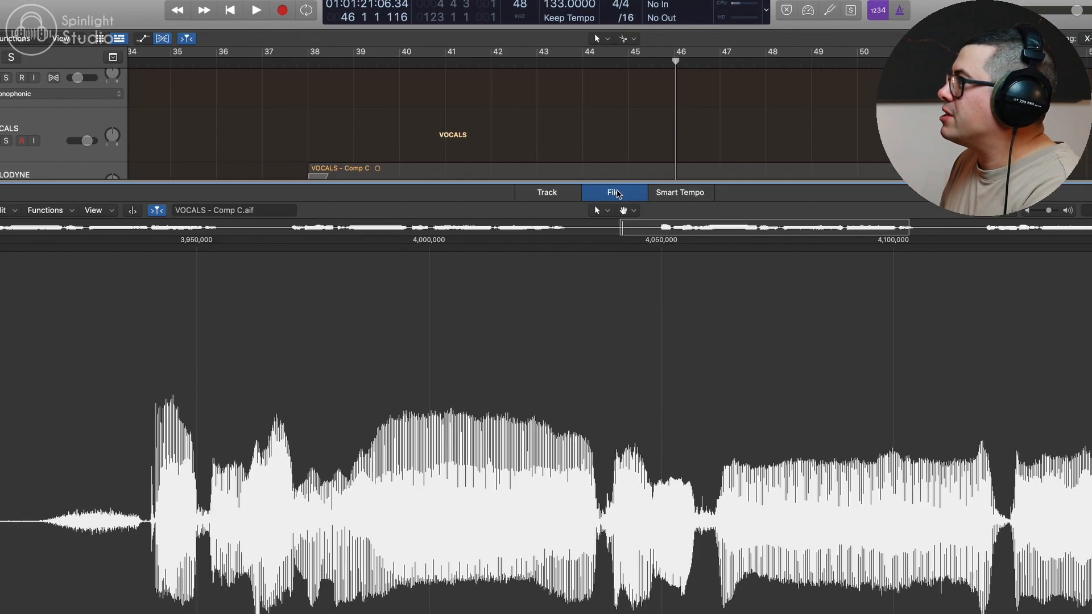
{"action": "left_click", "coordinate": [548, 163]}
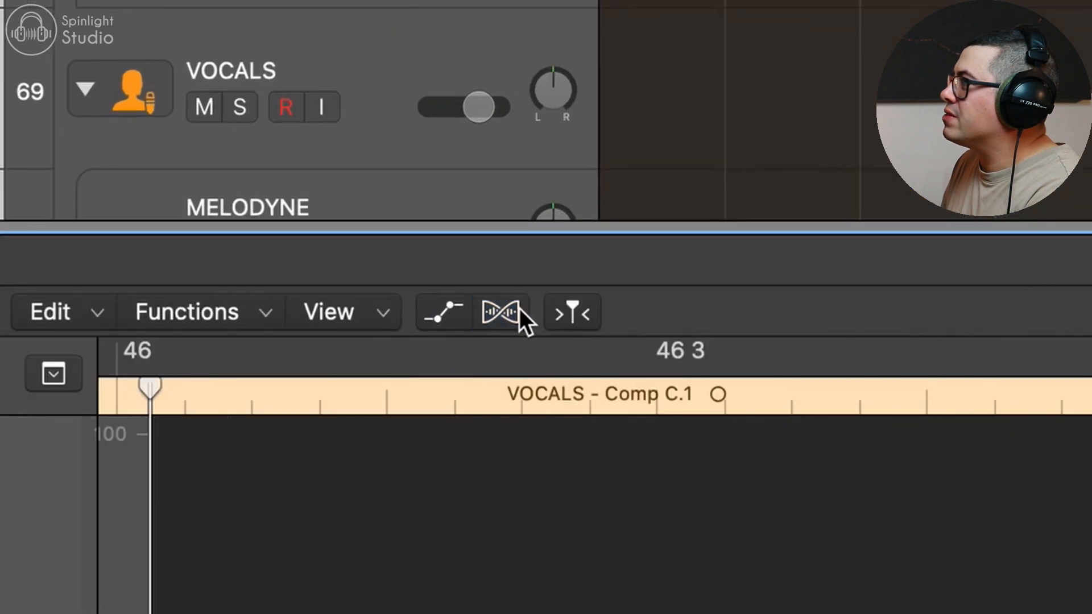
{"action": "left_click", "coordinate": [504, 313]}
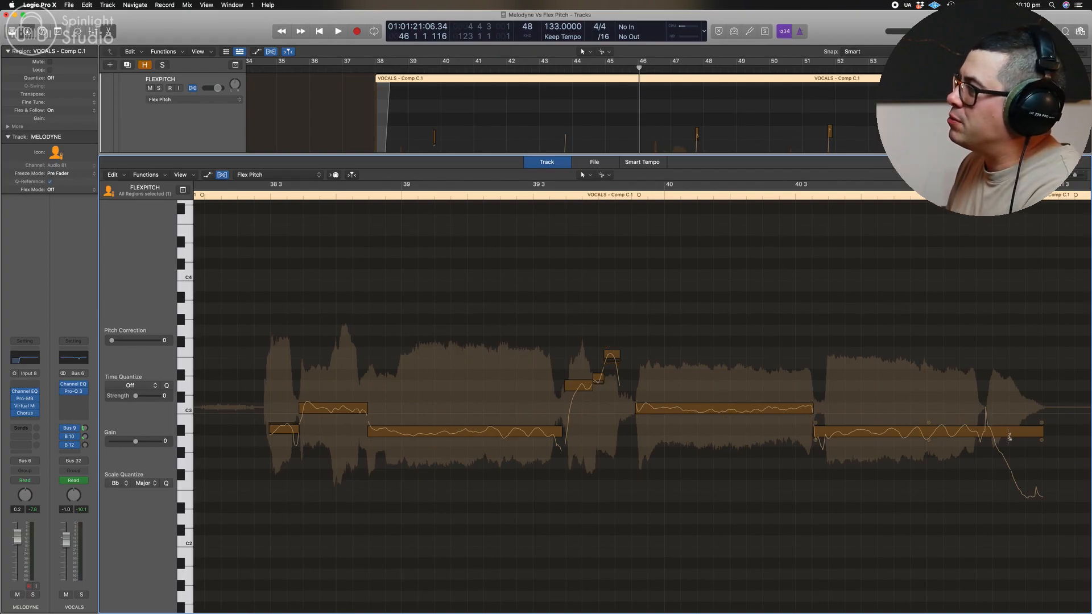
Split the long Bb note's tail in bar 41, the C note in bar 42 and the falling last note in bar 45.
{"action": "left_click", "coordinate": [1016, 433]}
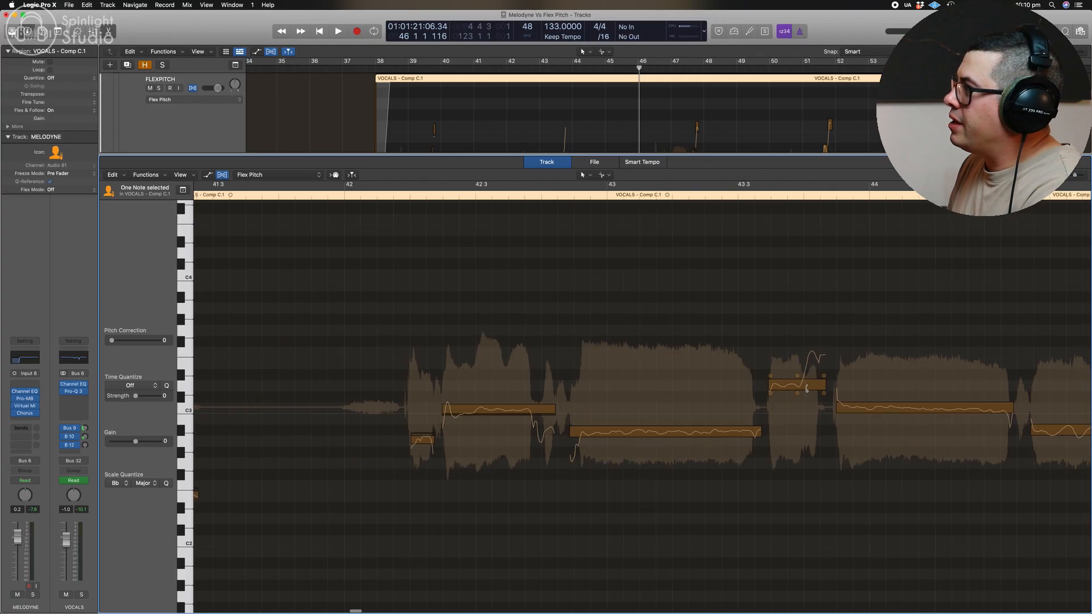
{"action": "left_click", "coordinate": [536, 414]}
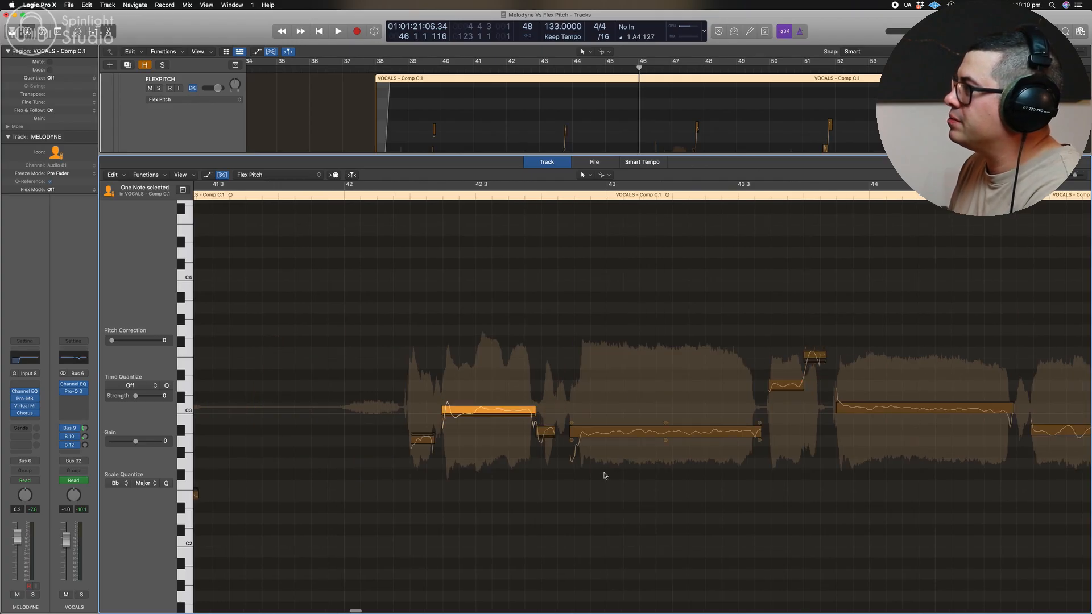
{"action": "scroll", "coordinate": [576, 431], "scroll_direction": "right", "scroll_amount": 10}
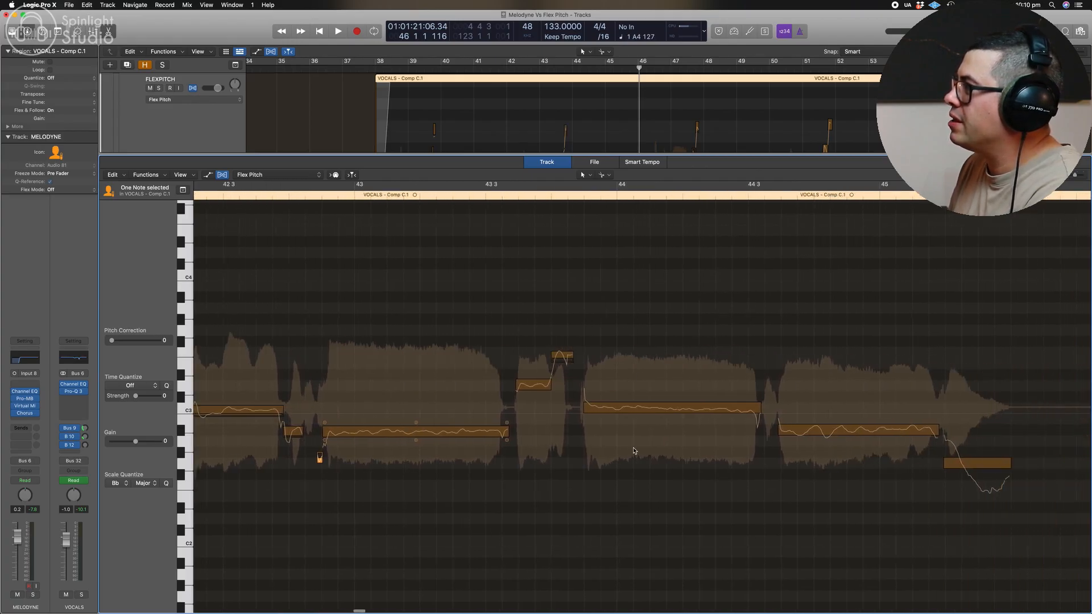
{"action": "left_click", "coordinate": [885, 465], "text": "super"}
{"action": "scroll", "coordinate": [886, 467], "scroll_direction": "left", "scroll_amount": 1}
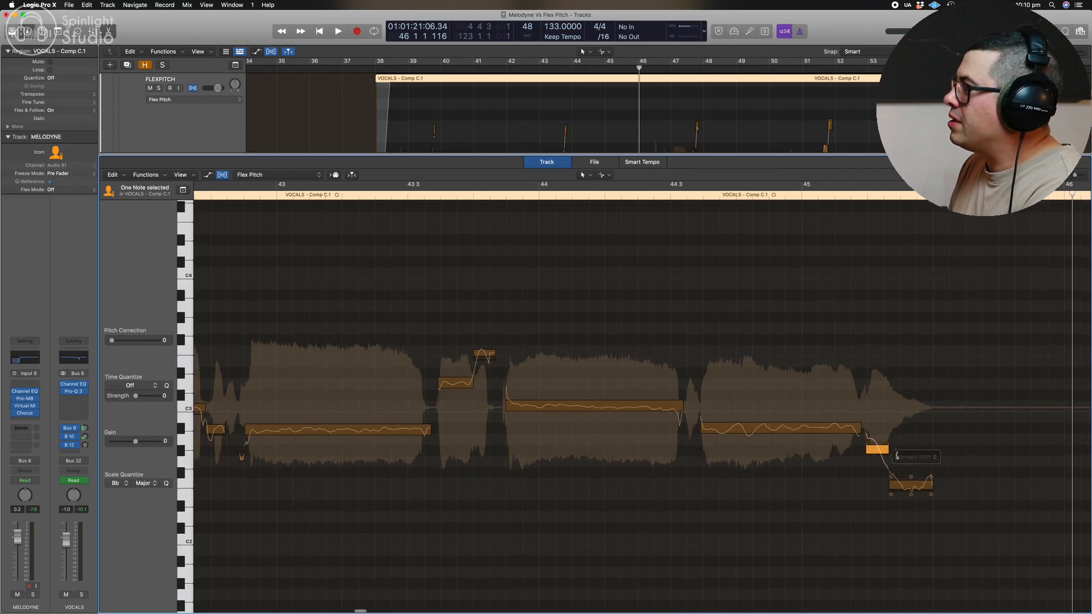
{"action": "left_click", "coordinate": [900, 457], "text": "super"}
{"action": "key", "text": "super+z"}
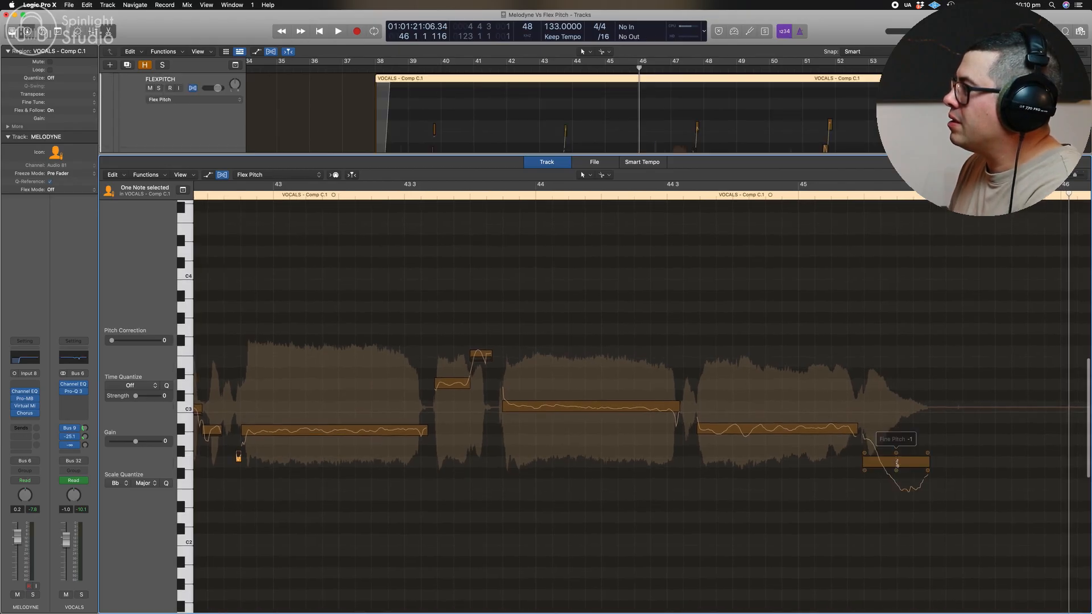
{"action": "left_click", "coordinate": [895, 460], "text": "super"}
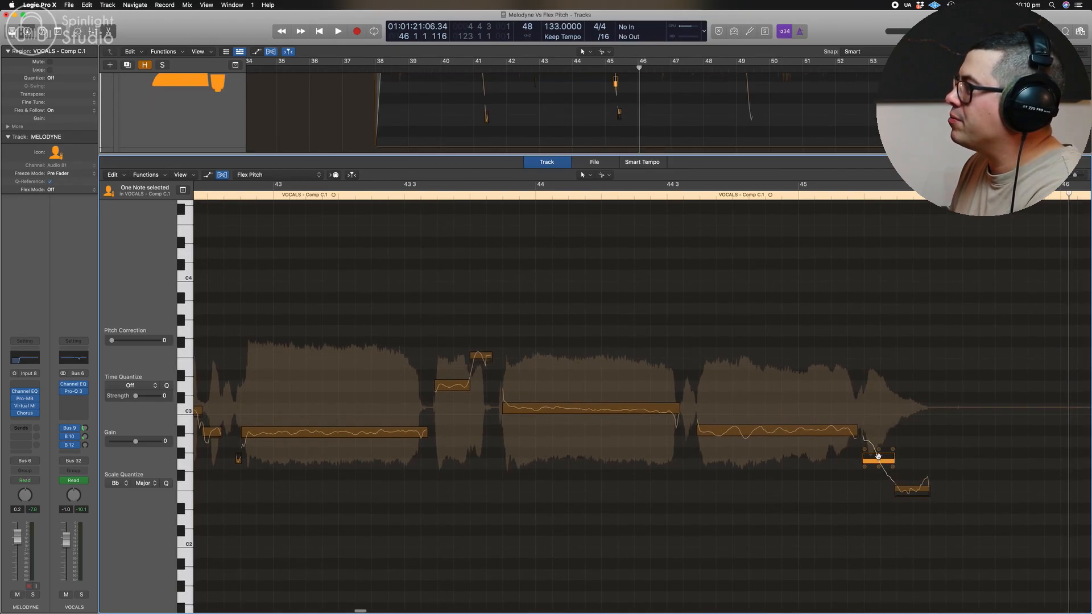
Correct all notes of the region with Pitch Correction at 87, keeping Scale Quantize on Bb Major.
{"action": "scroll", "coordinate": [878, 456], "scroll_direction": "left", "scroll_amount": 15}
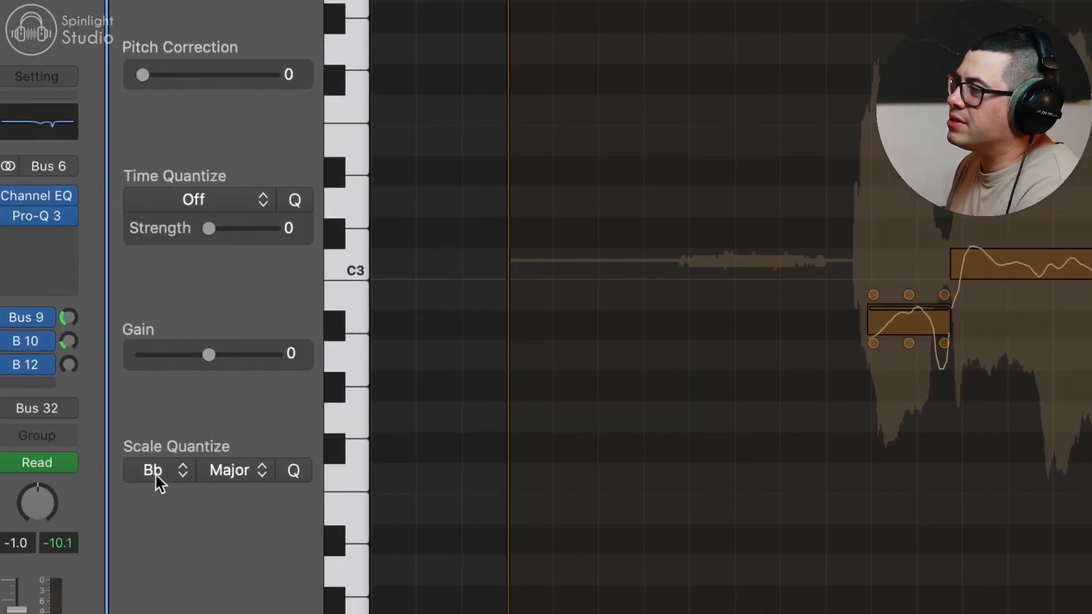
{"action": "left_click", "coordinate": [155, 473]}
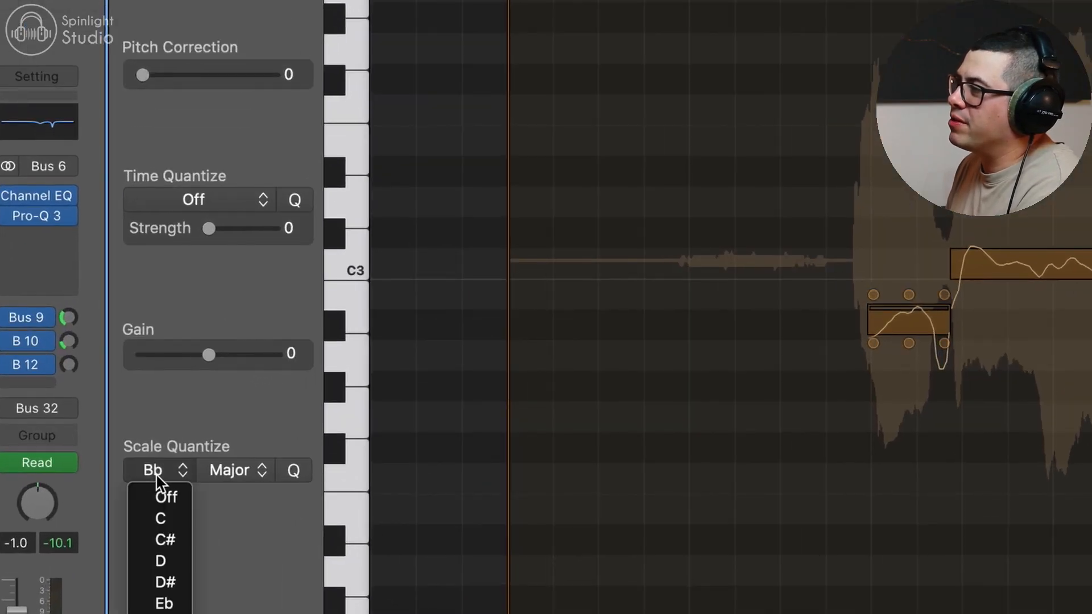
{"action": "left_click", "coordinate": [223, 467]}
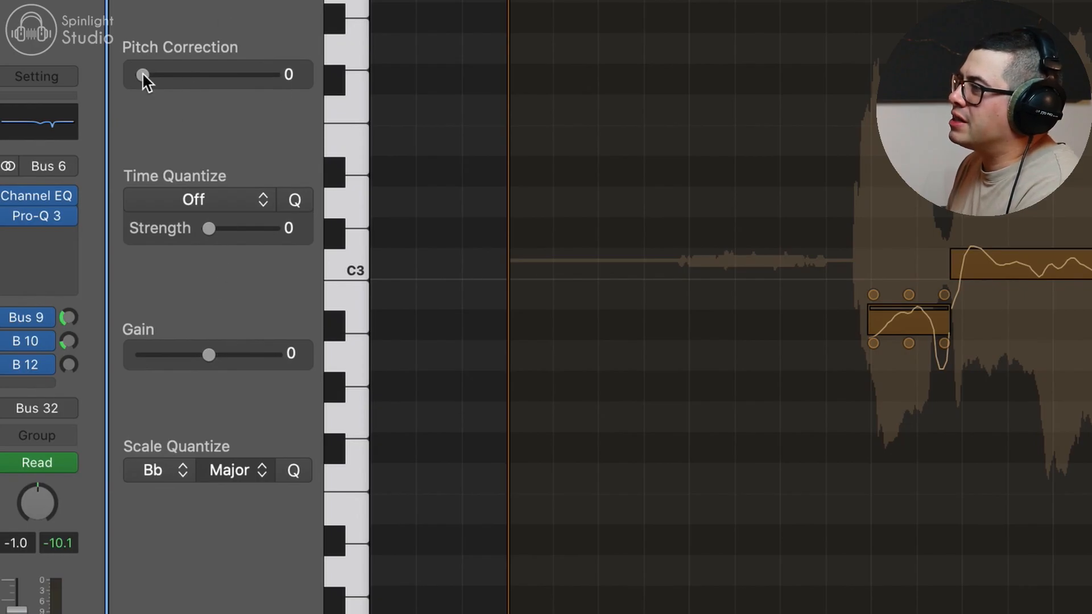
{"action": "key", "text": "super+a"}
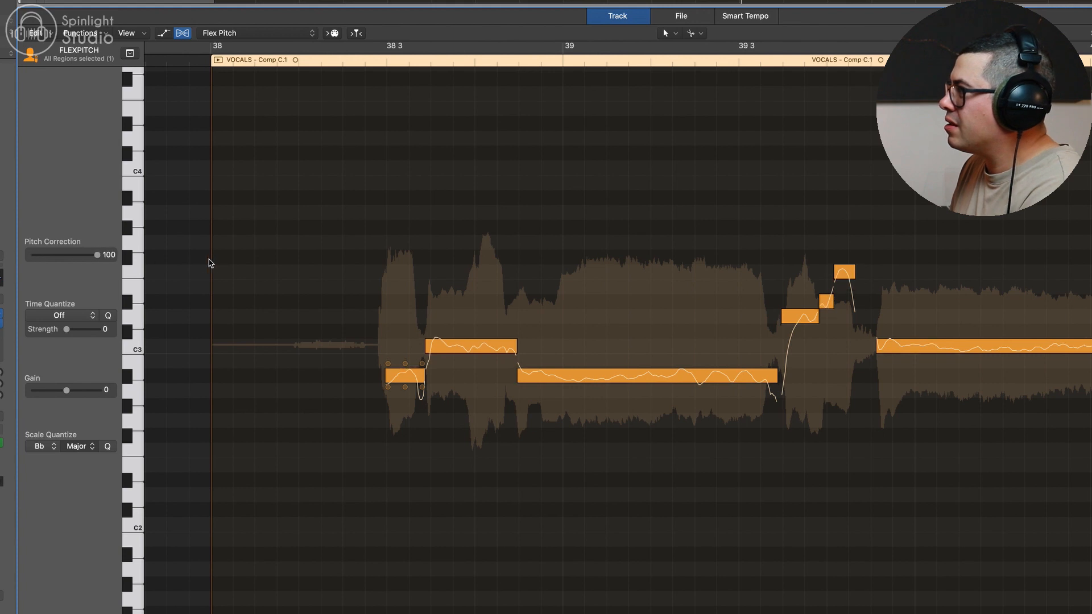
{"action": "left_click_drag", "start_coordinate": [95, 259], "coordinate": [33, 257]}
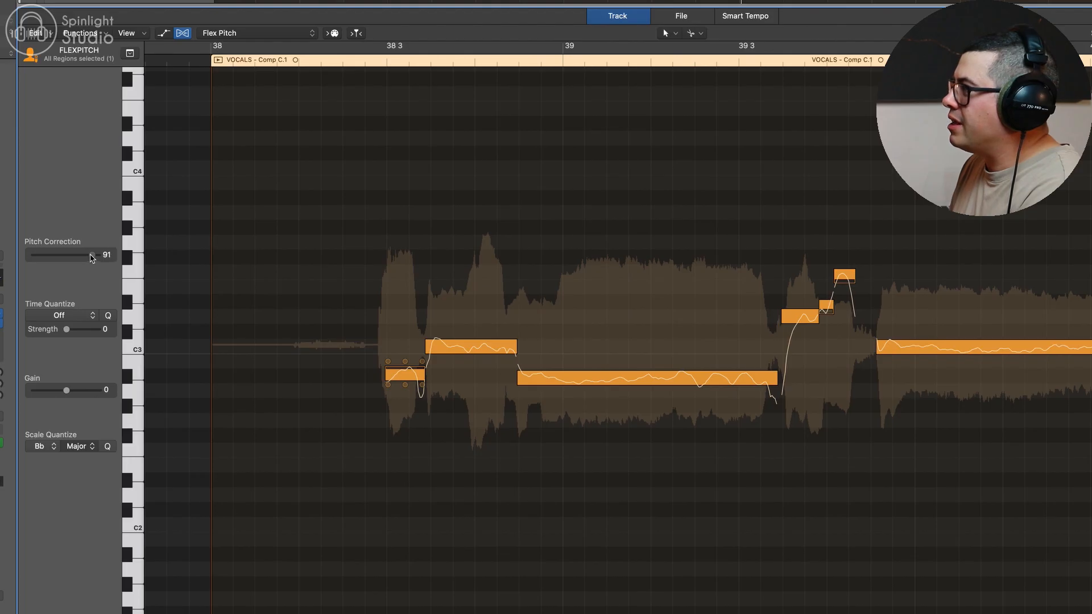
{"action": "scroll", "coordinate": [896, 357], "scroll_direction": "right", "scroll_amount": 2}
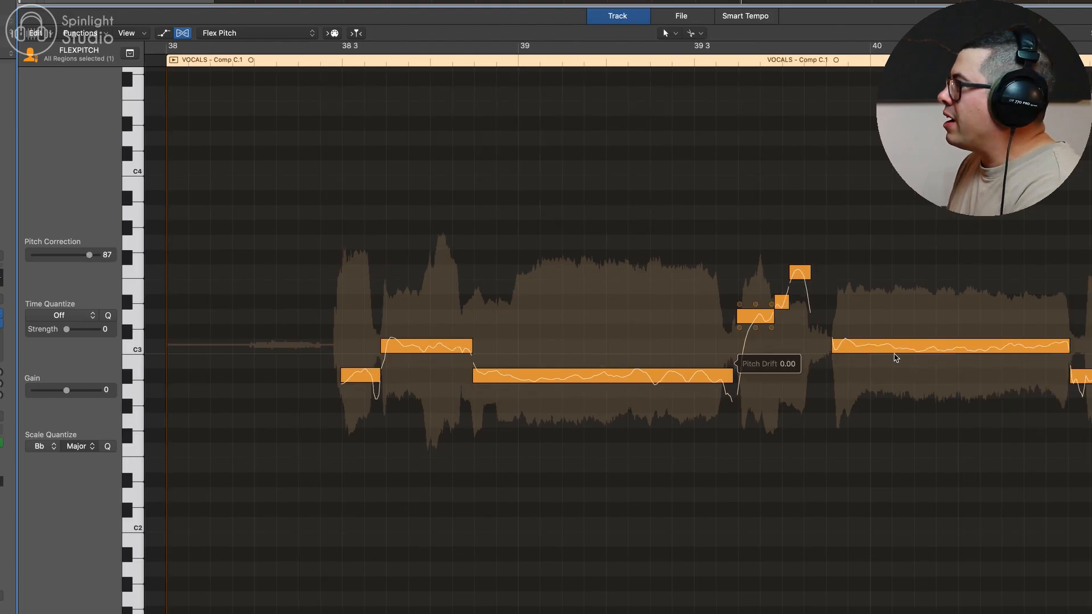
{"action": "scroll", "coordinate": [403, 238], "scroll_direction": "right", "scroll_amount": 2}
{"action": "scroll", "coordinate": [403, 239], "scroll_direction": "left", "scroll_amount": 3}
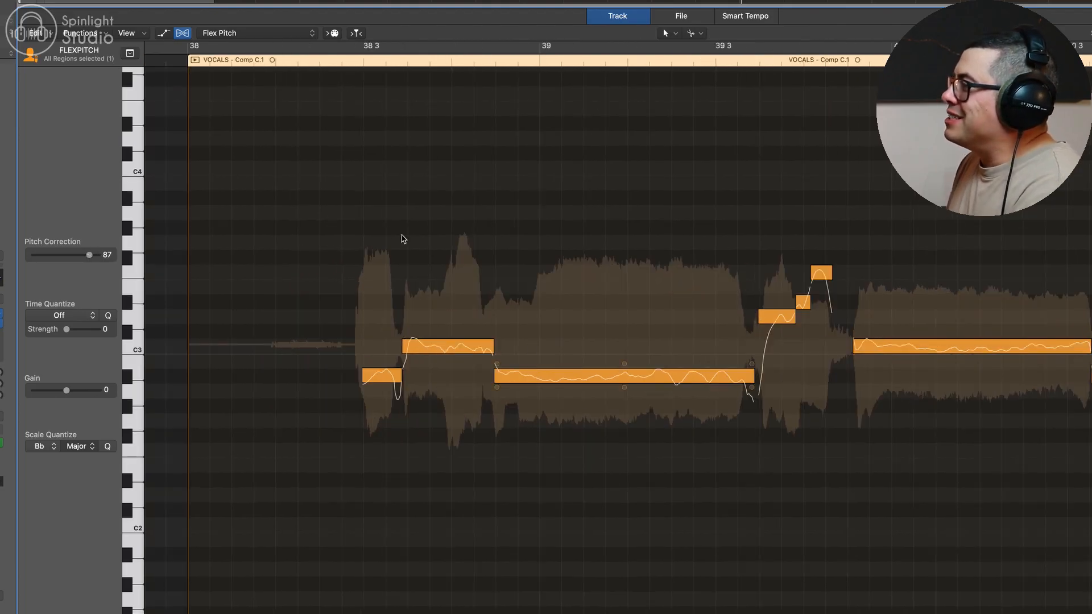
Deselect the notes and play back the corrected phrases from bar 38, following them in the editor.
{"action": "left_click", "coordinate": [877, 462]}
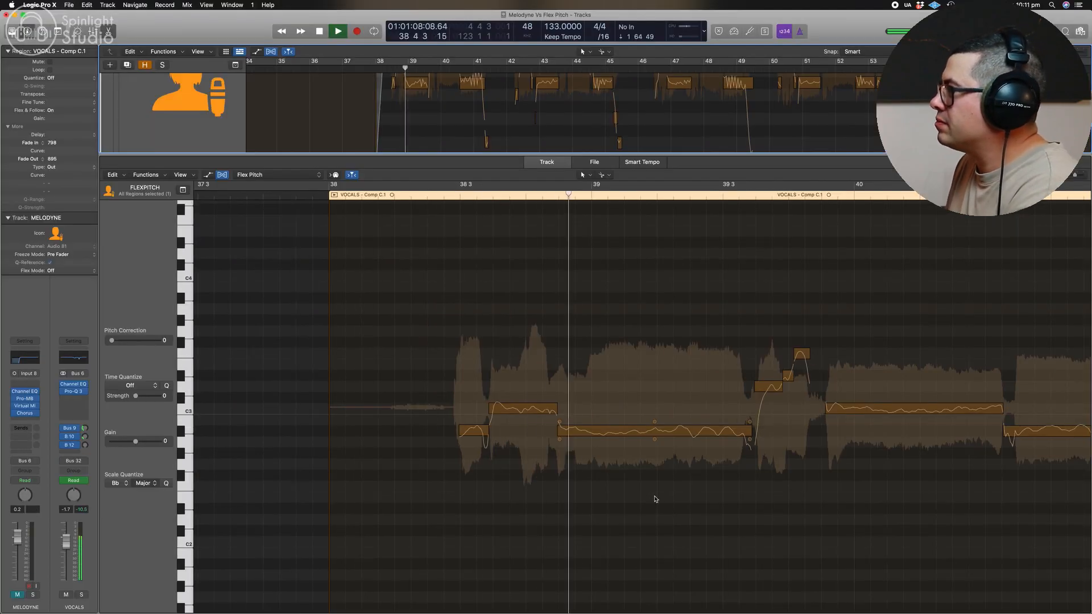
{"action": "scroll", "coordinate": [655, 500], "scroll_direction": "right", "scroll_amount": 5}
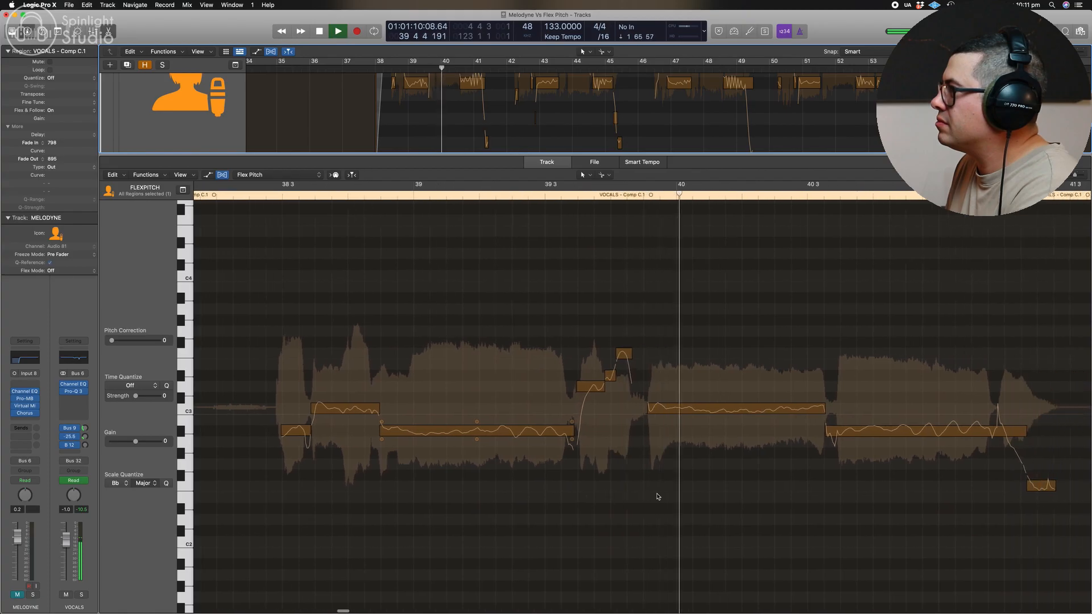
{"action": "scroll", "coordinate": [658, 497], "scroll_direction": "right", "scroll_amount": 7}
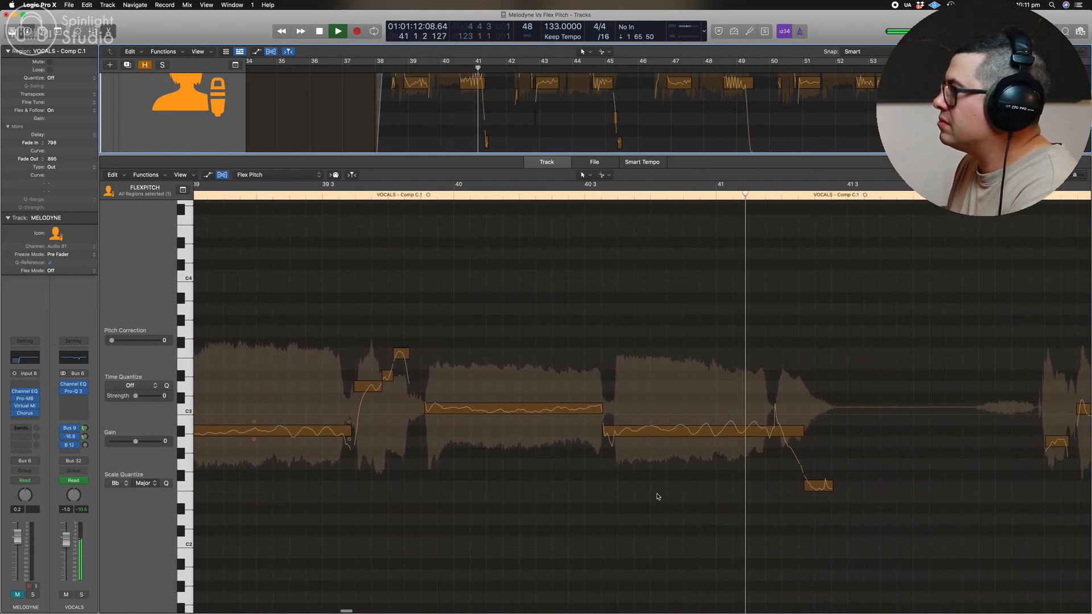
{"action": "scroll", "coordinate": [658, 497], "scroll_direction": "right", "scroll_amount": 5}
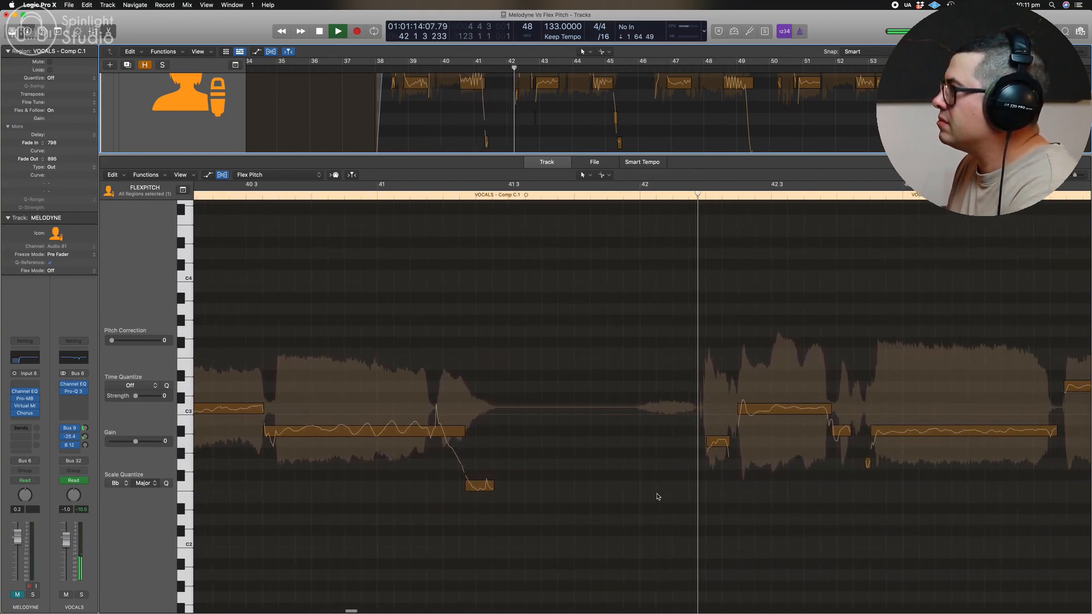
{"action": "scroll", "coordinate": [658, 497], "scroll_direction": "right", "scroll_amount": 6}
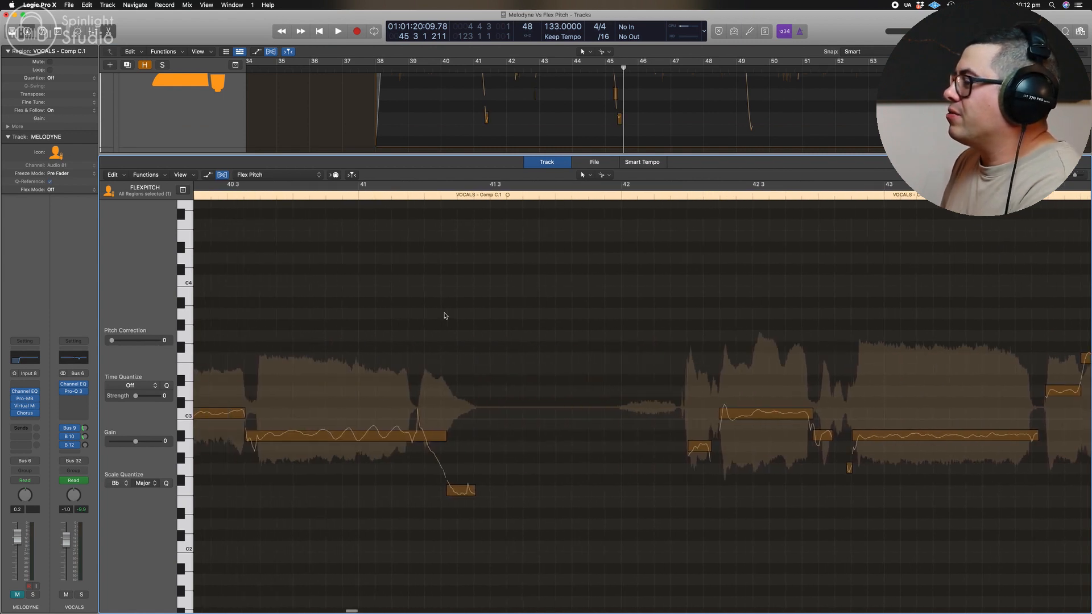
Try out the Pitch Drift and Vibrato adjustments on the C note in bar 38.
{"action": "scroll", "coordinate": [445, 315], "scroll_direction": "left", "scroll_amount": 3}
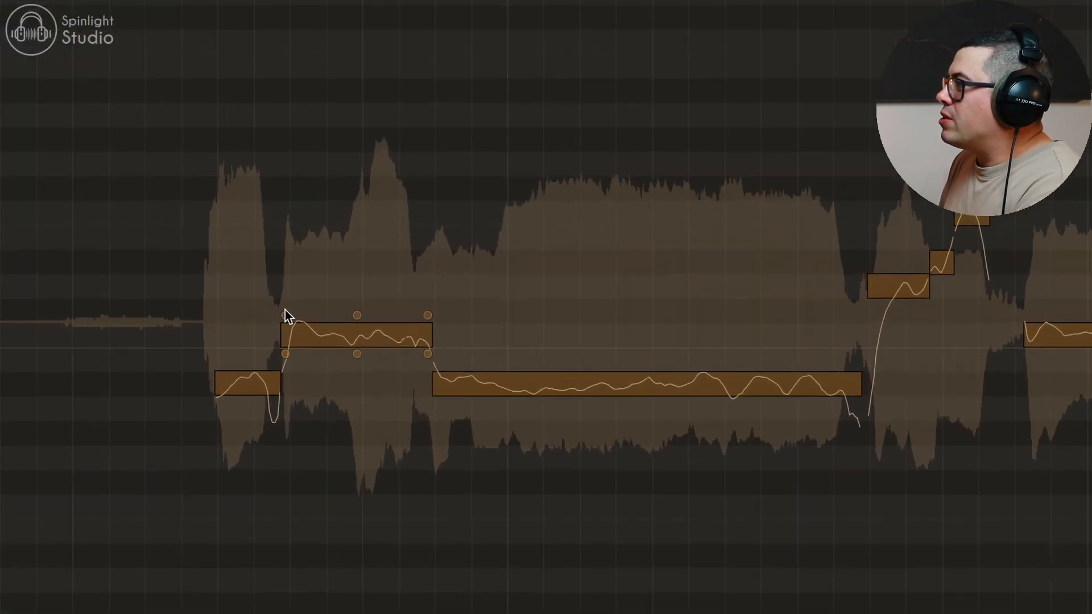
{"action": "left_click_drag", "start_coordinate": [386, 405], "coordinate": [386, 405]}
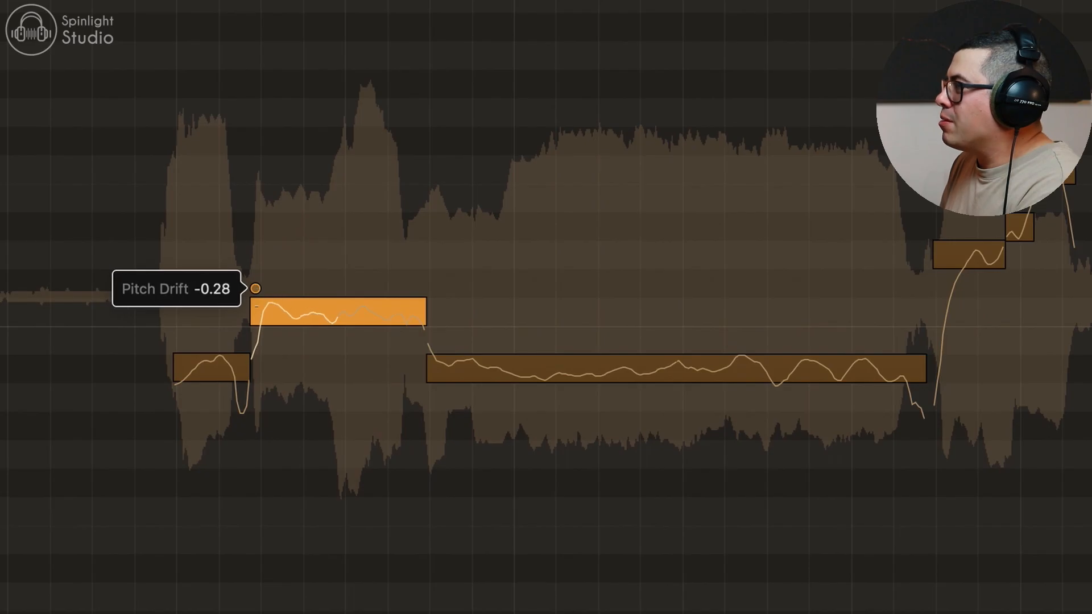
{"action": "left_click_drag", "start_coordinate": [338, 334], "coordinate": [337, 346]}
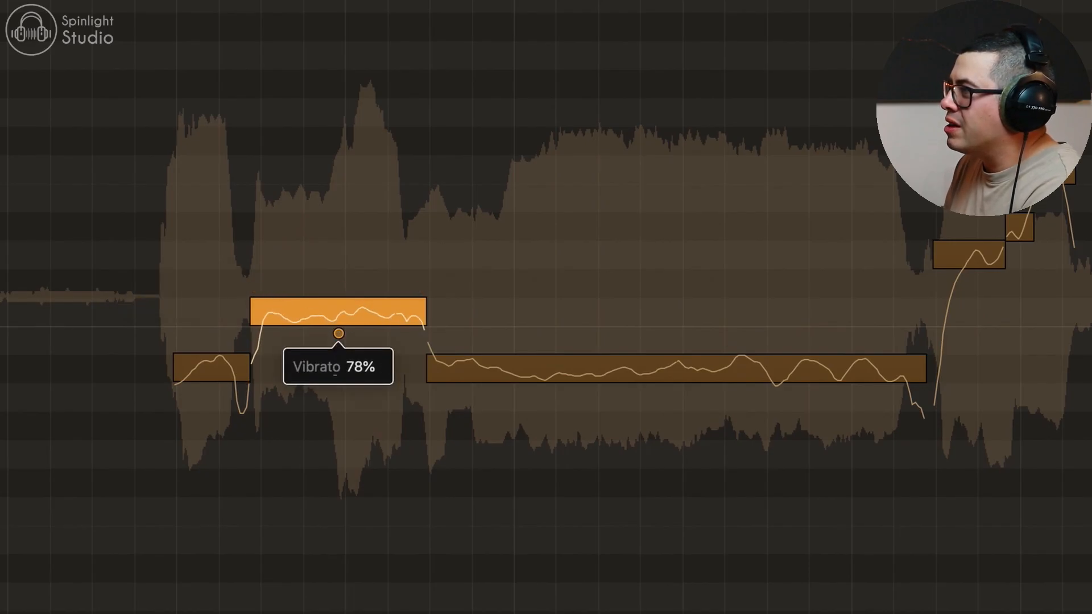
{"action": "left_click_drag", "start_coordinate": [263, 291], "coordinate": [255, 288]}
Select all notes and reduce their vibrato to 45%.
{"action": "key", "text": "super+a"}
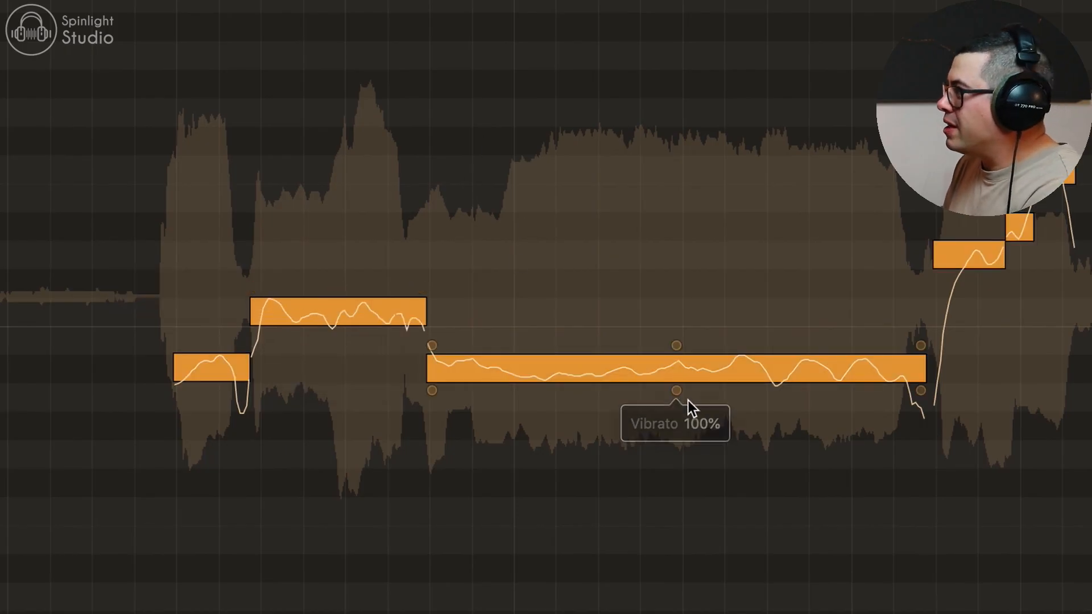
{"action": "left_click_drag", "start_coordinate": [676, 392], "coordinate": [676, 377]}
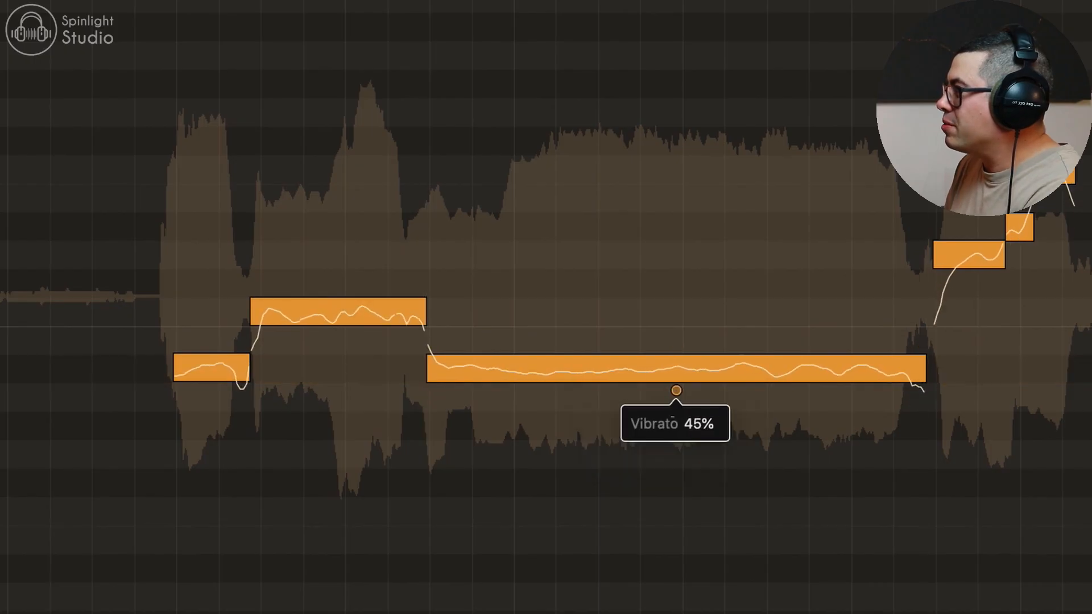
Fine-tune the C note in bar 38 alone, adjusting its starting and ending pitch drift and its vibrato.
{"action": "left_click", "coordinate": [259, 299]}
{"action": "left_click_drag", "start_coordinate": [279, 292], "coordinate": [280, 292]}
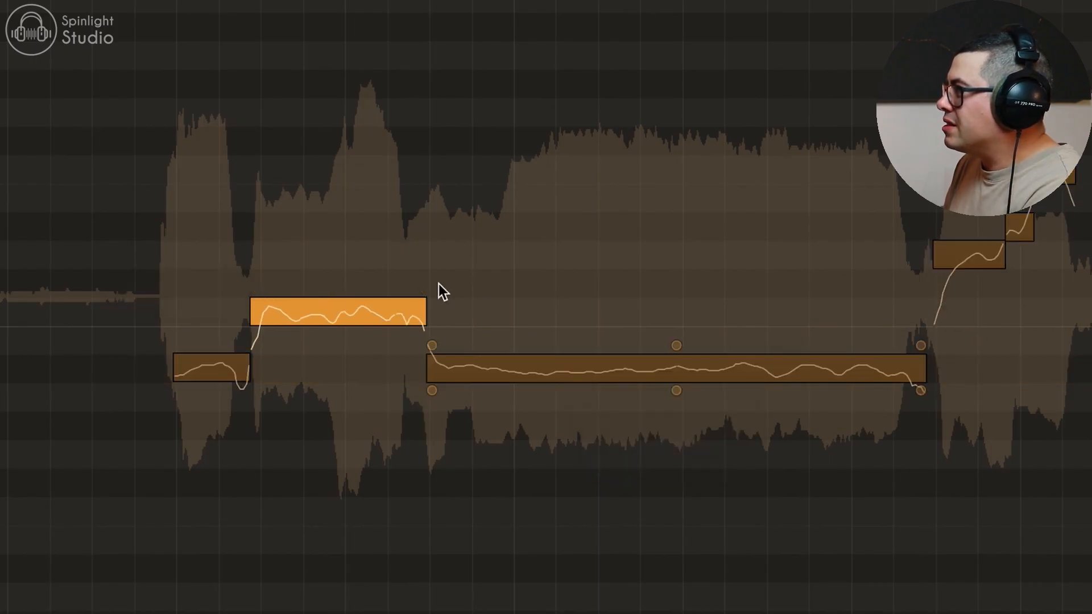
{"action": "mouse_move", "coordinate": [424, 289]}
{"action": "left_click_drag", "start_coordinate": [420, 288], "coordinate": [422, 288]}
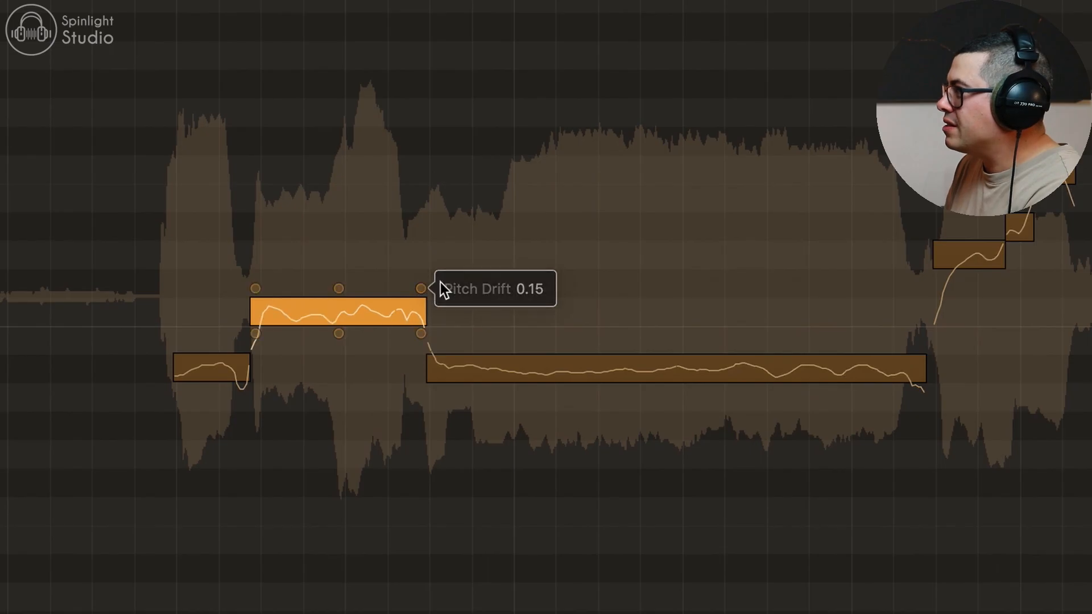
{"action": "left_click_drag", "start_coordinate": [338, 333], "coordinate": [338, 334]}
{"action": "left_click_drag", "start_coordinate": [256, 287], "coordinate": [256, 287]}
Check the vibrato and drift of the long C note in bar 40 and raise its fine pitch slightly.
{"action": "left_click", "coordinate": [678, 378]}
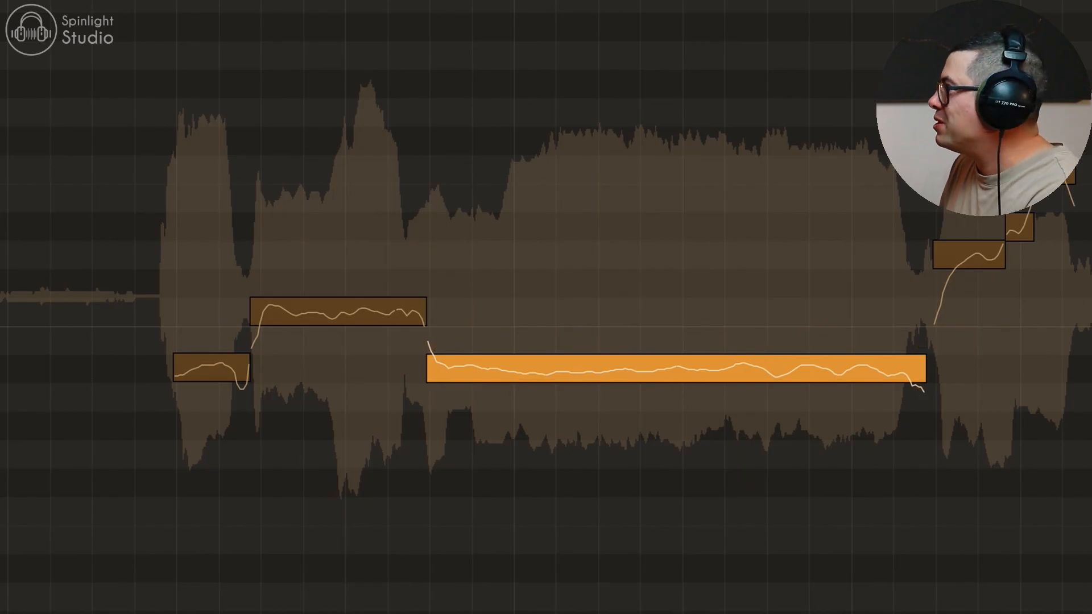
{"action": "left_click", "coordinate": [1091, 326]}
{"action": "mouse_move", "coordinate": [931, 348]}
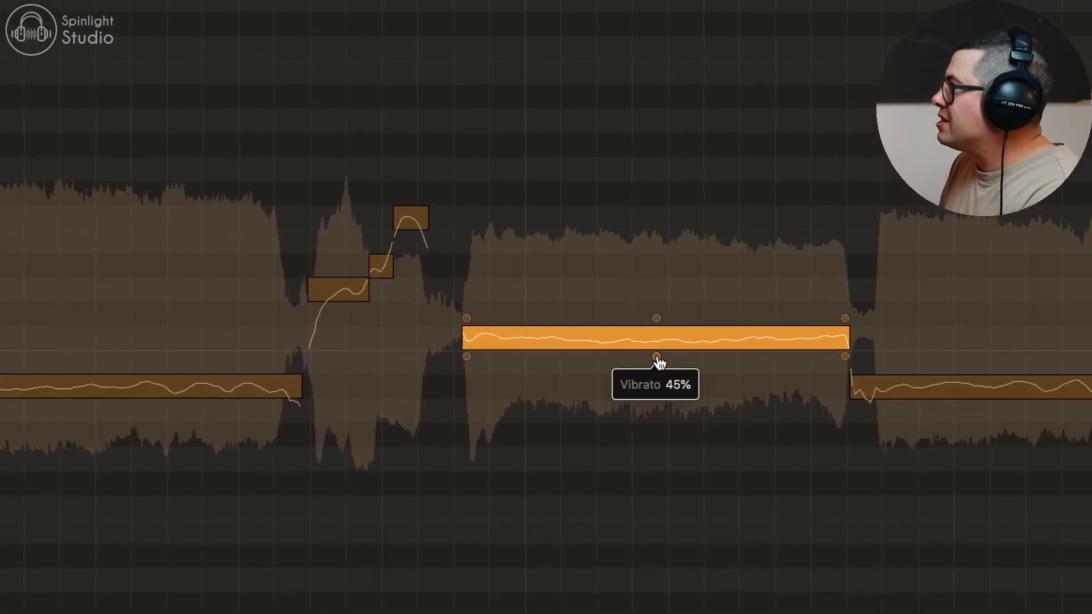
{"action": "mouse_move", "coordinate": [466, 323]}
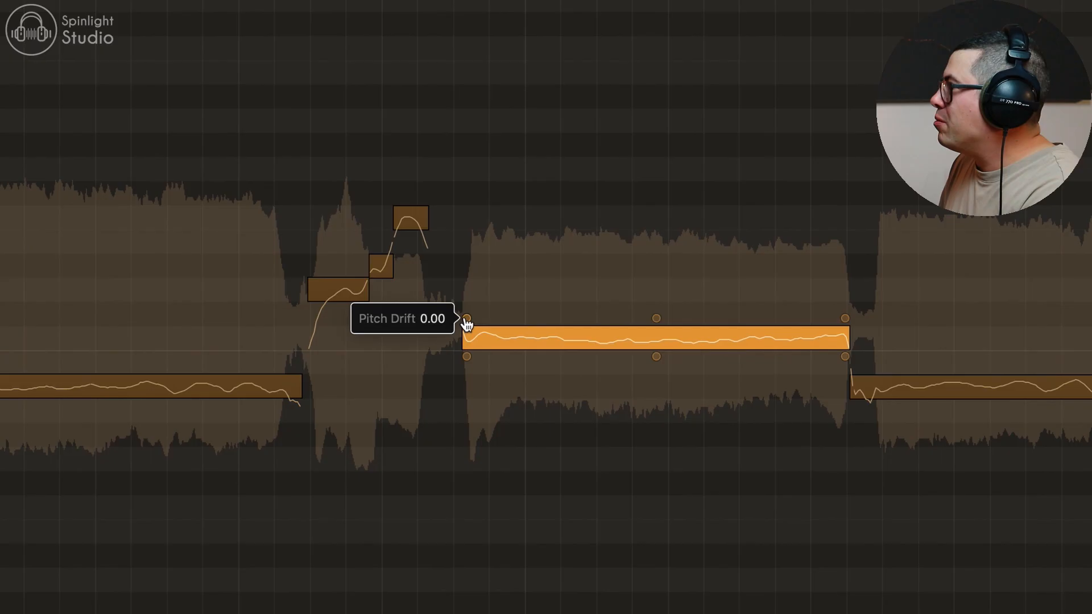
{"action": "mouse_move", "coordinate": [845, 318]}
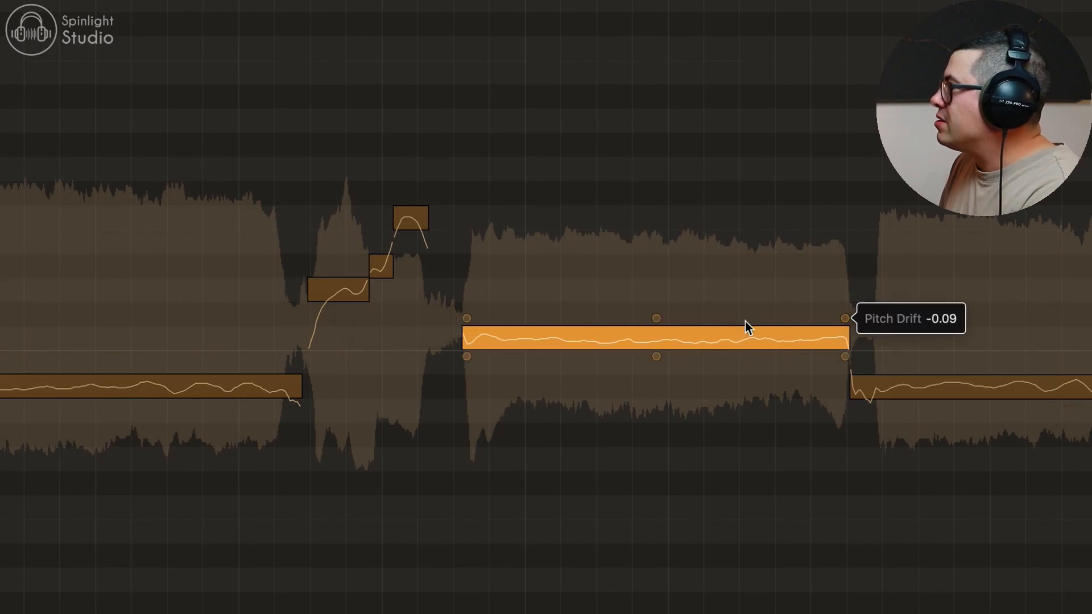
{"action": "mouse_move", "coordinate": [655, 319]}
{"action": "mouse_move", "coordinate": [656, 319]}
{"action": "left_mouse_down"}
{"action": "mouse_move", "coordinate": [657, 301]}
{"action": "mouse_move", "coordinate": [656, 314]}
{"action": "left_mouse_up"}
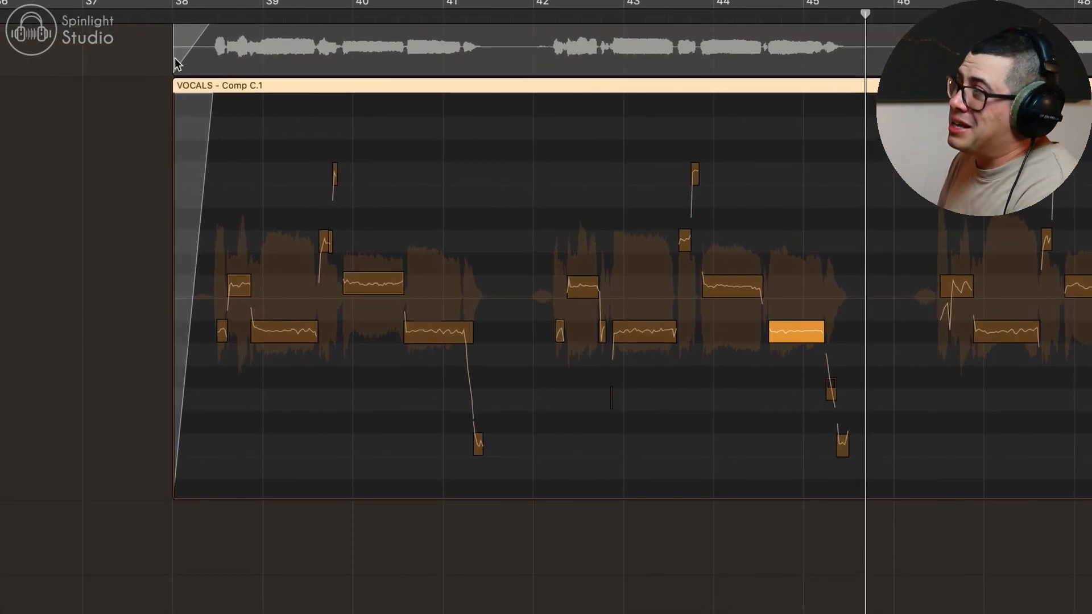
Play back the Flex Pitch vocal and then the untuned vocal to compare them by ear.
{"action": "mouse_move", "coordinate": [391, 413]}
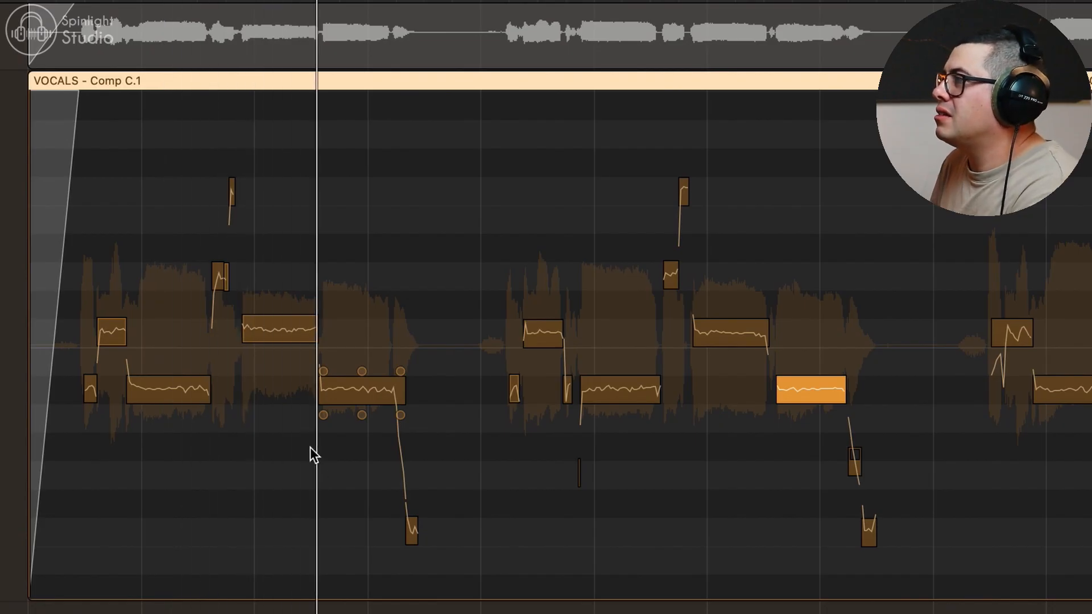
{"action": "mouse_move", "coordinate": [259, 344]}
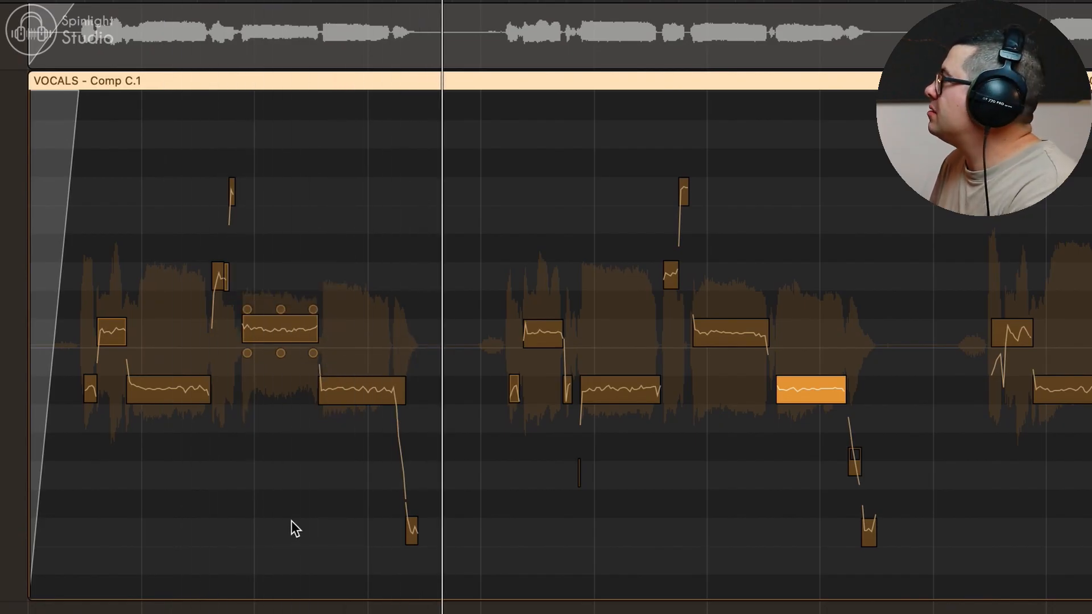
{"action": "mouse_move", "coordinate": [317, 428]}
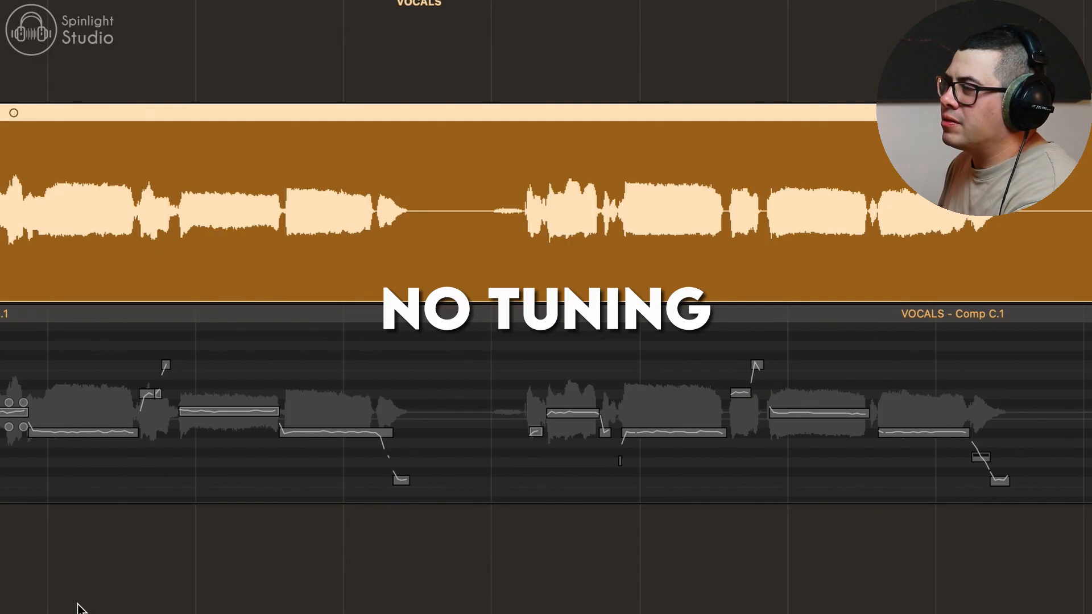
{"action": "key", "text": "space"}
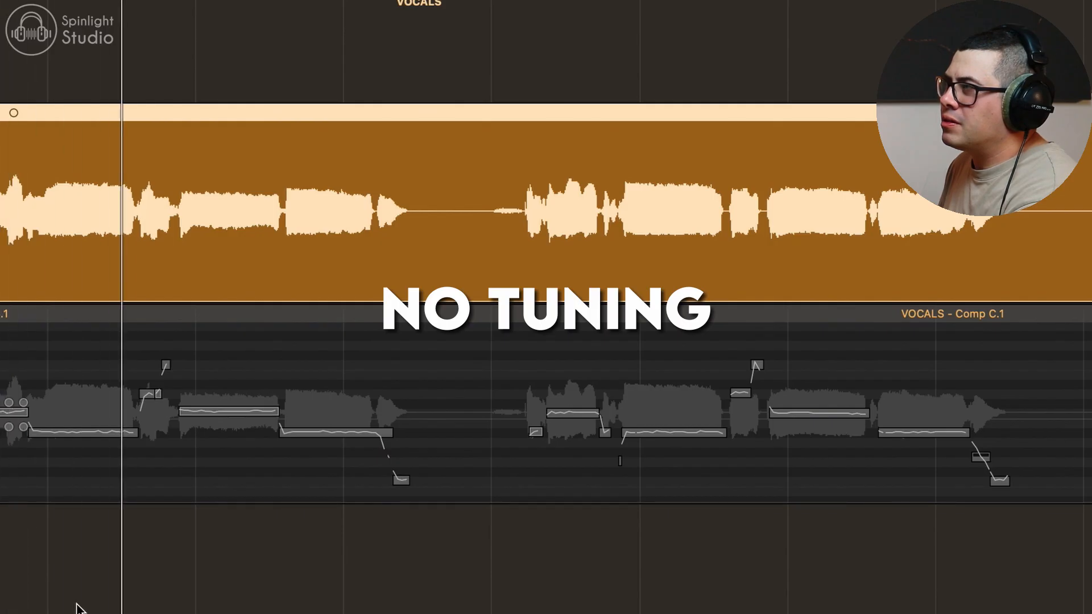